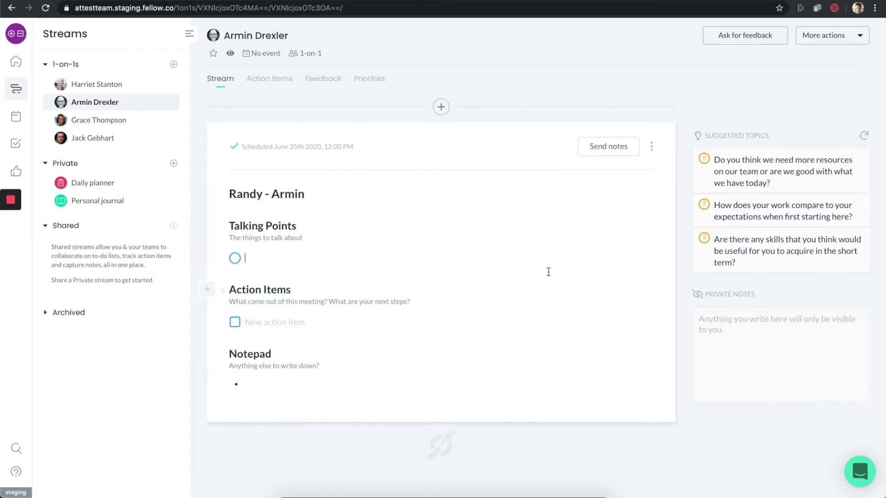
# - Add talking points The new employee, Onboarding program, The spreadsheet and Time off
pyautogui.write('The new em')
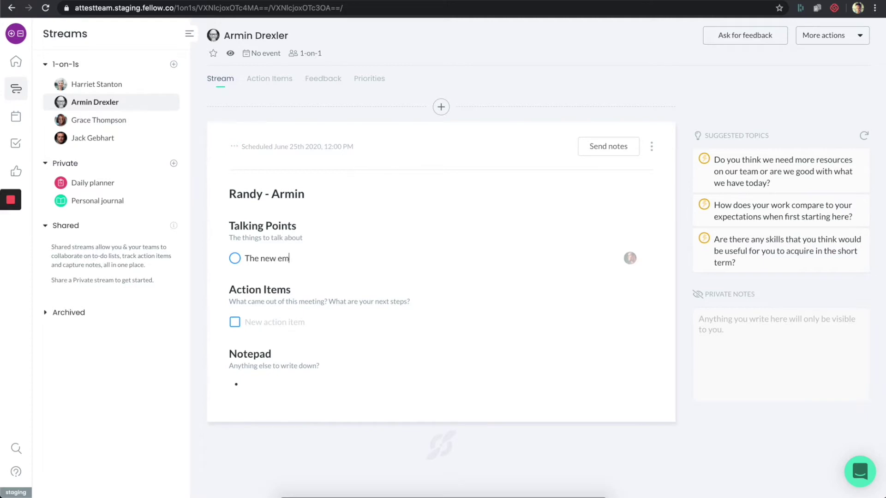
pyautogui.write('ployee')
pyautogui.press('Return')
pyautogui.write('Onboar')
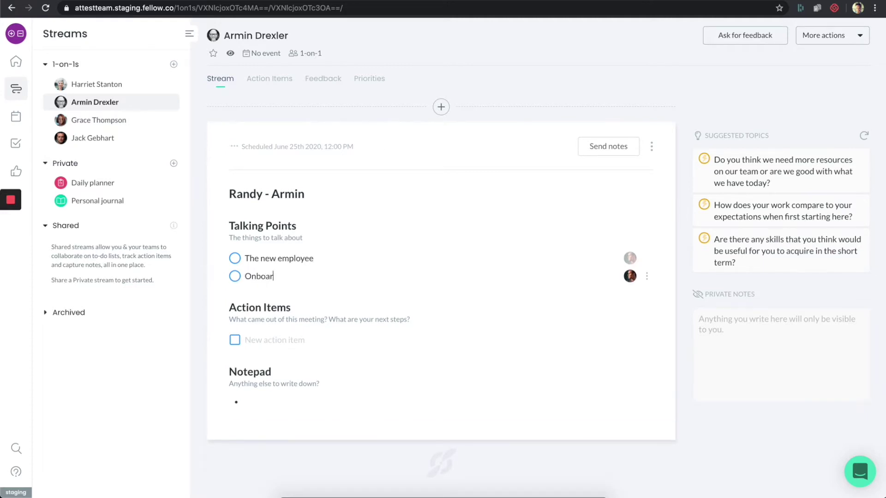
pyautogui.write('ding program')
pyautogui.press('Return')
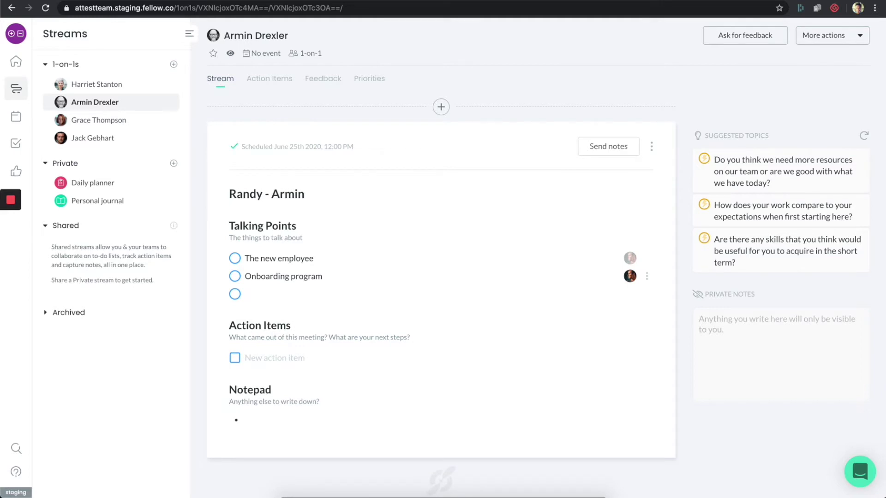
pyautogui.write('The spreadsheet')
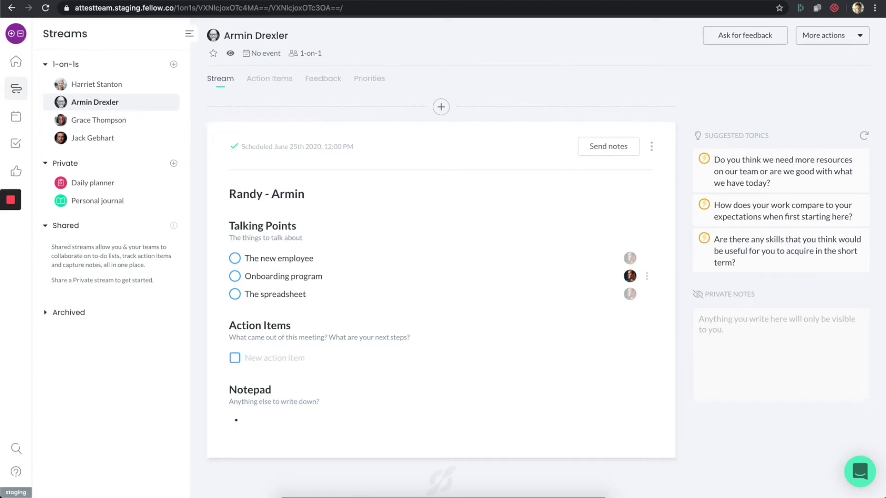
pyautogui.press('Return')
pyautogui.write('Time off')
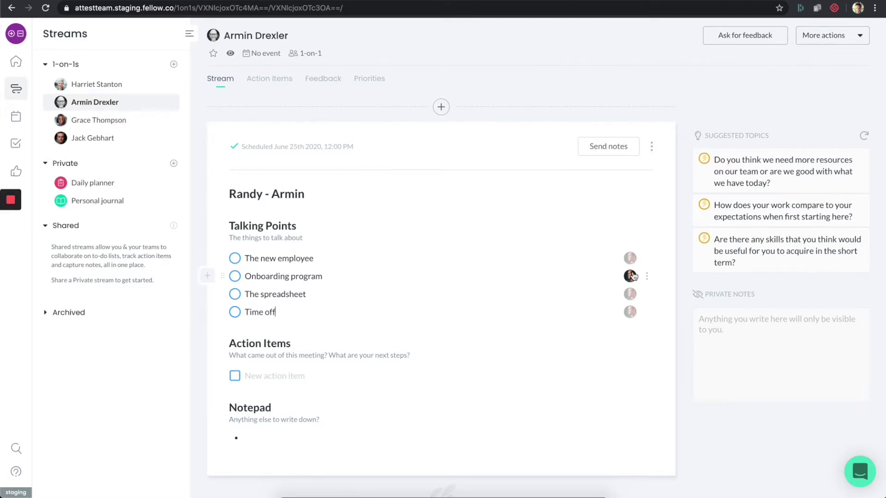
# - Assign The spreadsheet and Time off to the other participant
pyautogui.click(630, 294)
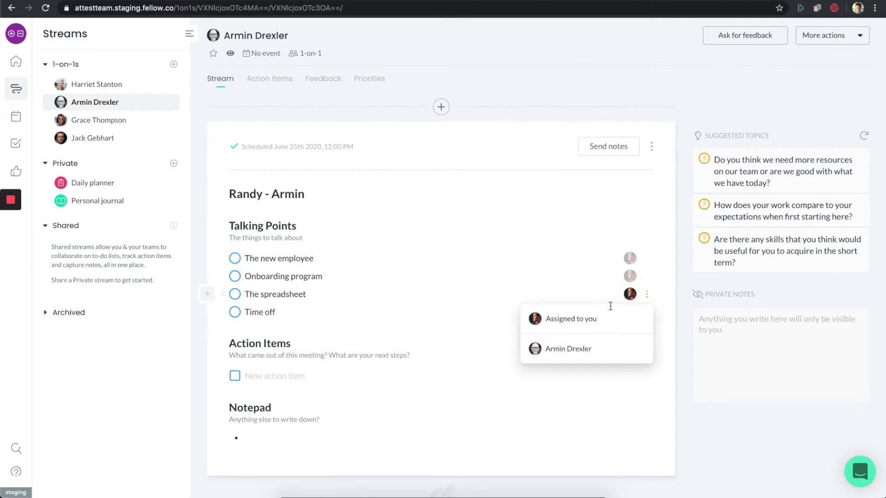
pyautogui.click(563, 349)
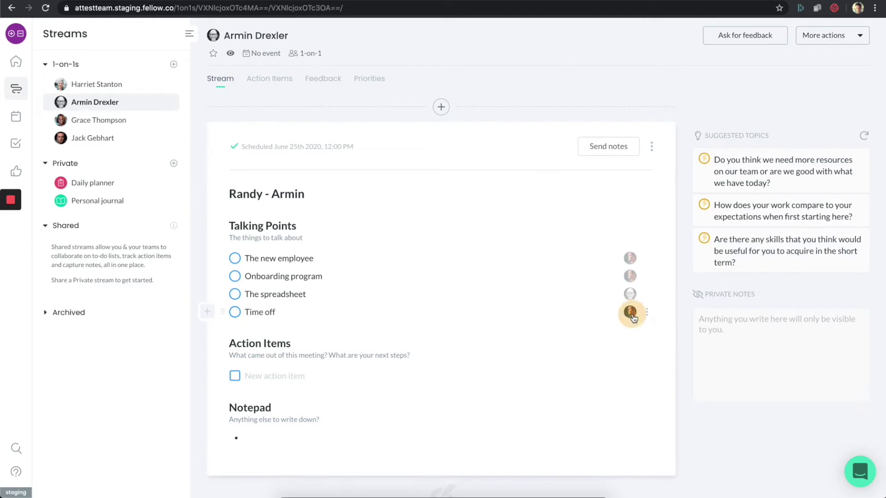
pyautogui.click(630, 312)
pyautogui.click(531, 365)
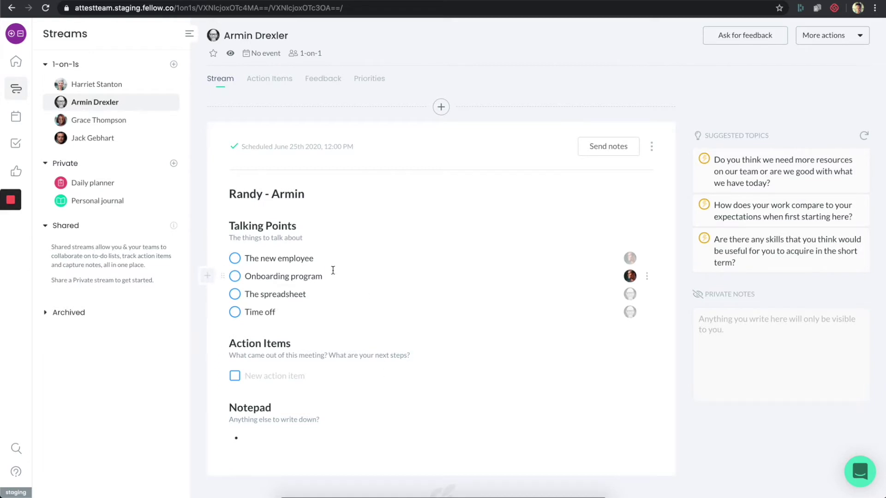
pyautogui.click(746, 331)
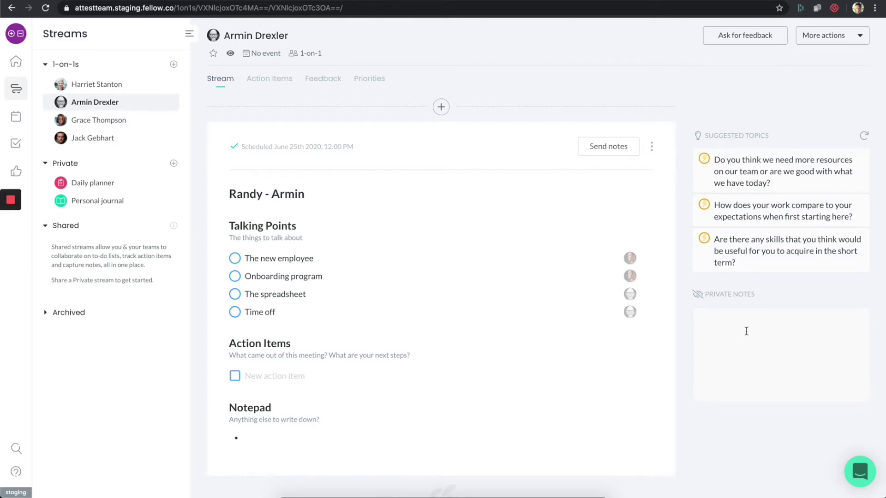
# - Write two private note lines: 'Tell him he's promoted' and 'Project X'
pyautogui.write("Tell him he's promoted")
pyautogui.press('Return')
pyautogui.write('Project X')
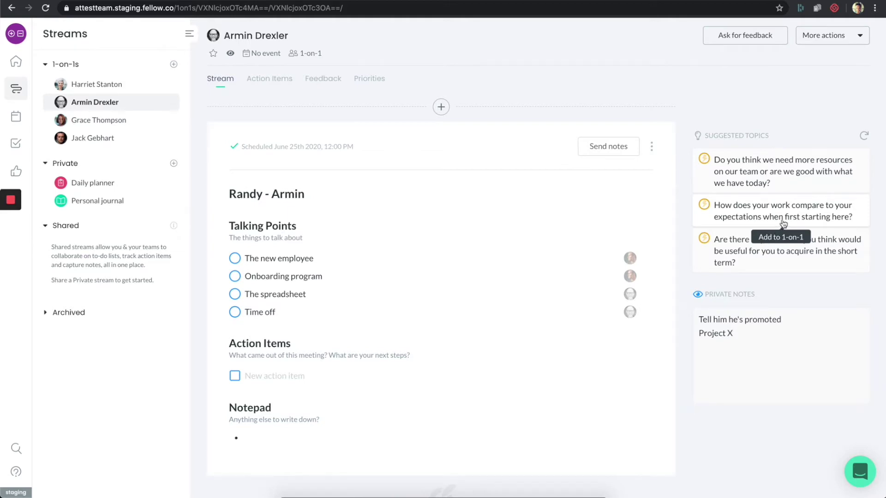
# - Add the suggested topic 'Do you feel that your career is advancing?' as the third talking point
pyautogui.click(863, 138)
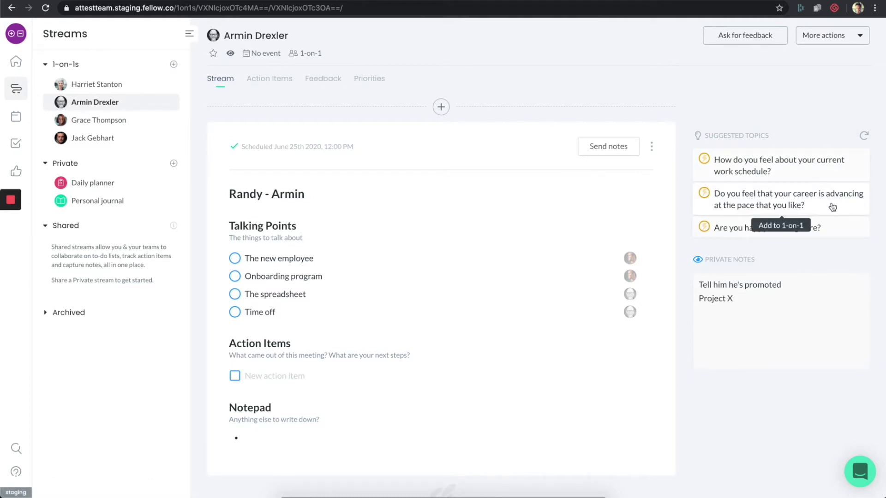
pyautogui.click(831, 206)
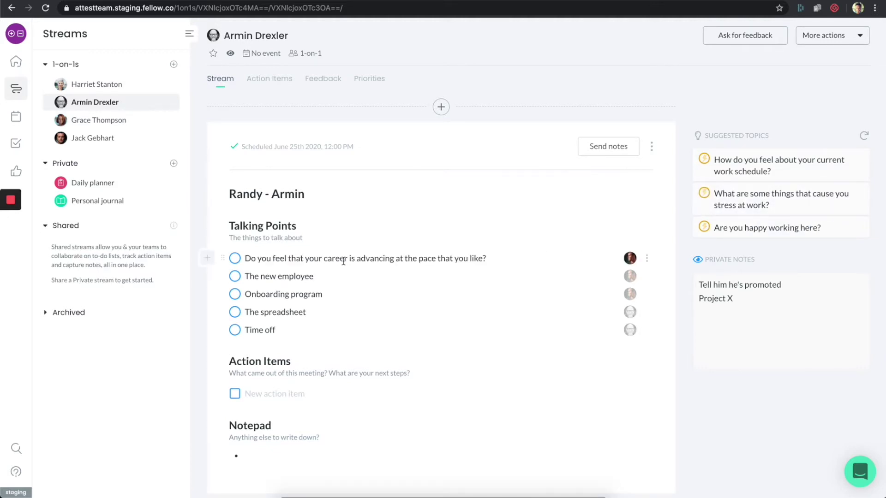
pyautogui.moveTo(395, 258); pyautogui.dragTo(481, 260)
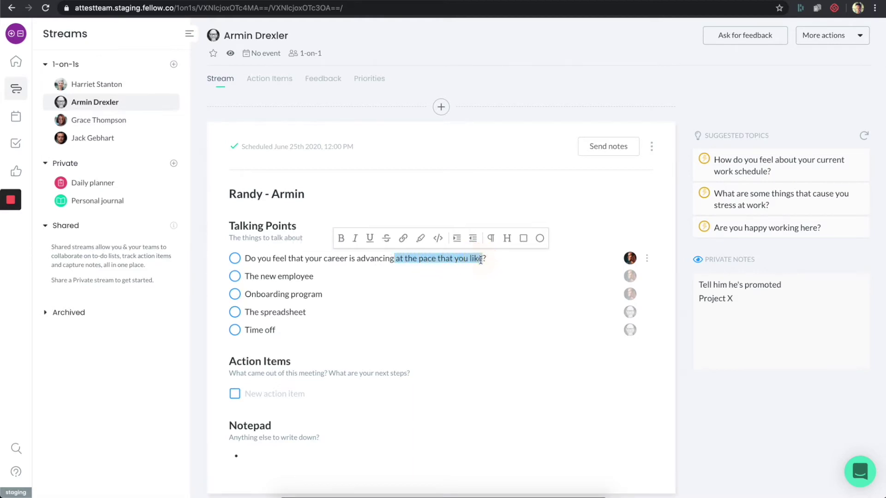
pyautogui.press('BackSpace')
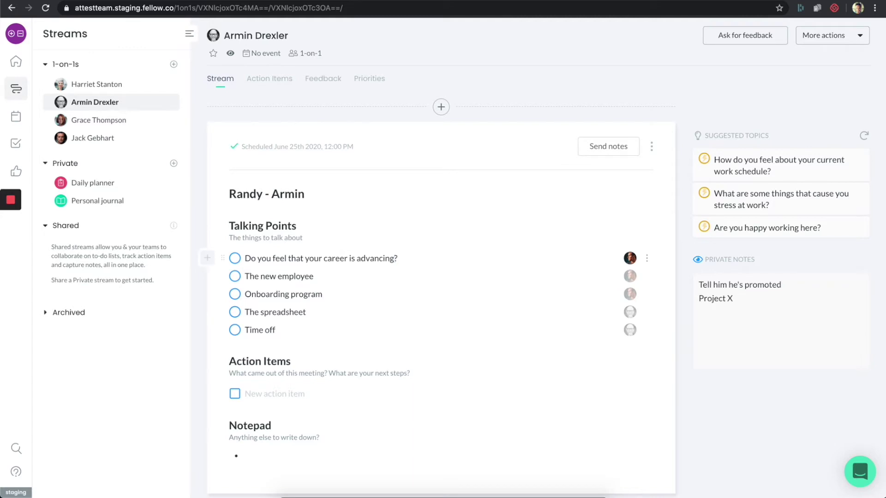
pyautogui.moveTo(222, 258); pyautogui.dragTo(227, 296)
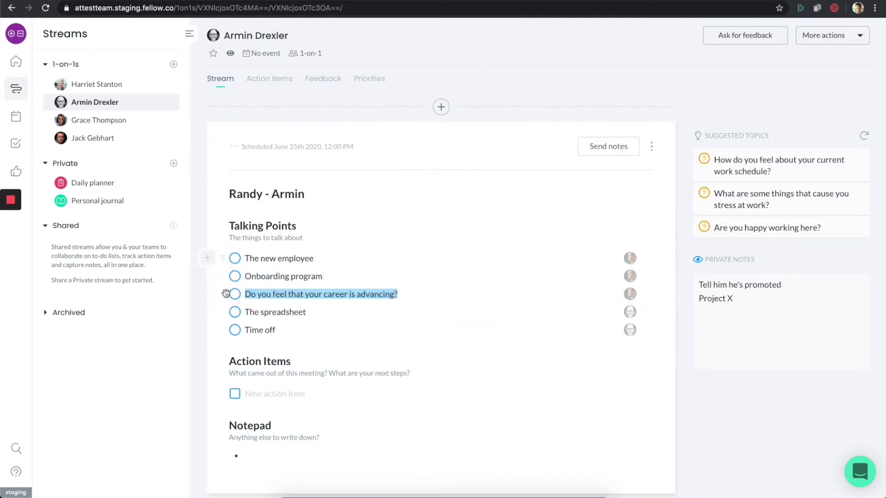
pyautogui.click(299, 330)
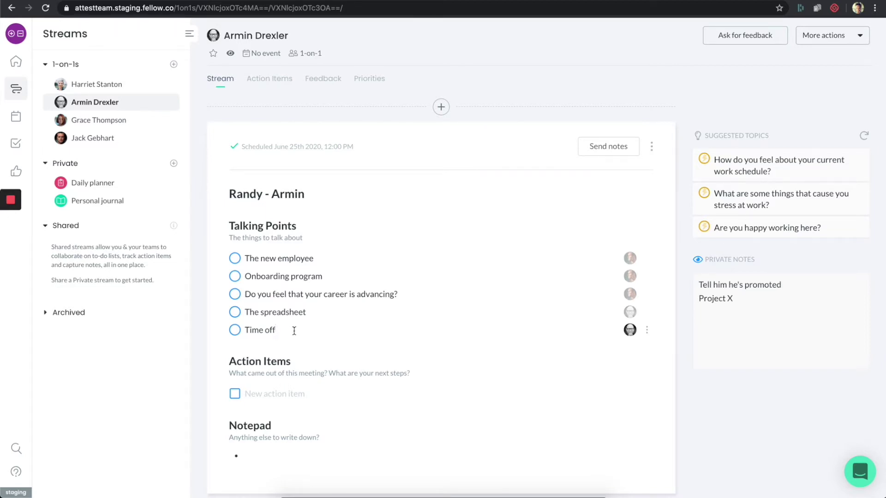
# - Place The spreadsheet and Time off together above The new employee
pyautogui.moveTo(294, 329); pyautogui.dragTo(246, 309)
pyautogui.moveTo(207, 313)
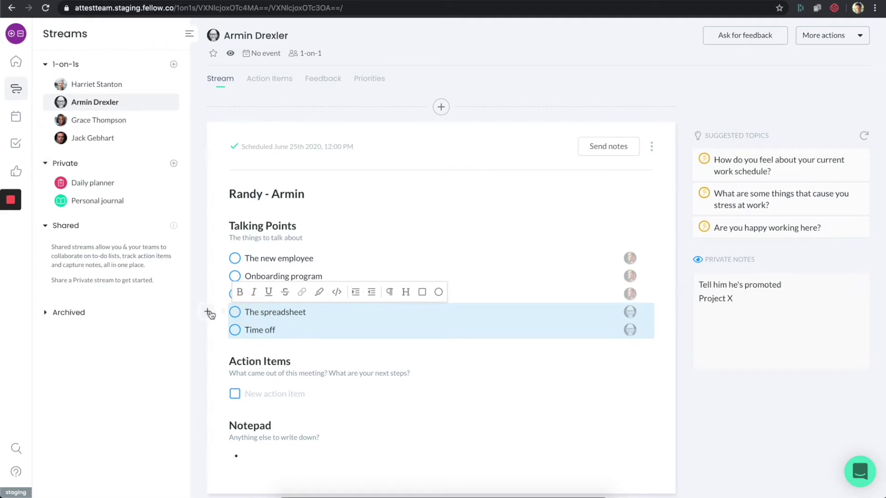
pyautogui.moveTo(221, 311); pyautogui.dragTo(218, 245)
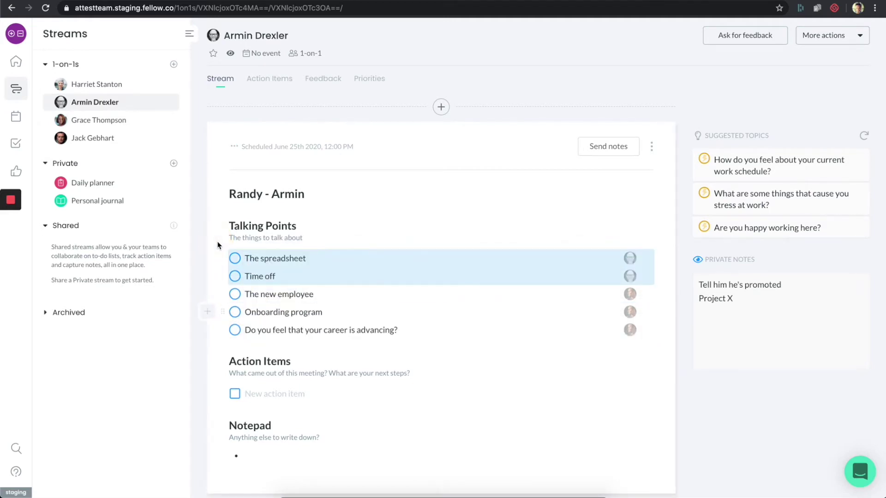
pyautogui.click(260, 253)
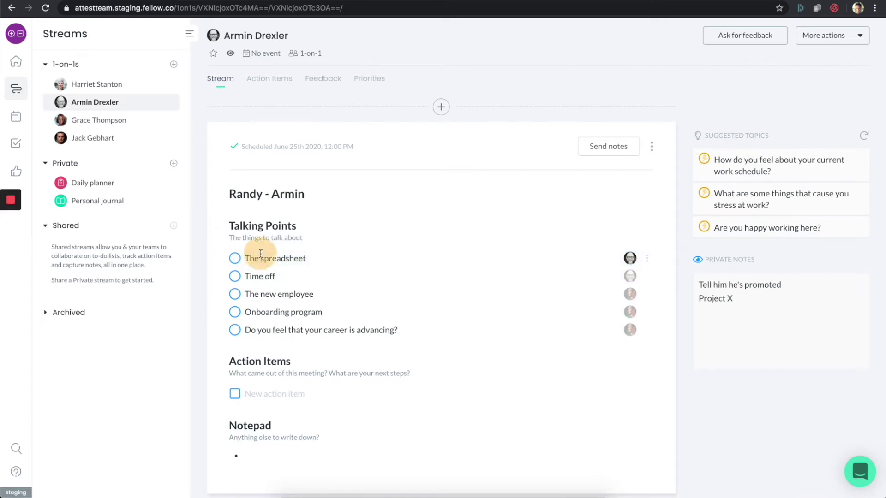
# - Check off The spreadsheet and Time off, and add a bullet naming the new hire under The new employee
pyautogui.click(235, 259)
pyautogui.click(235, 277)
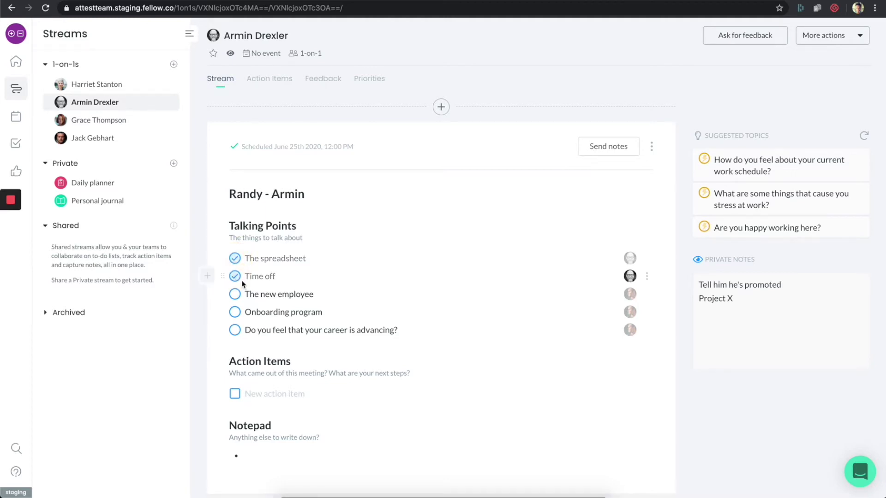
pyautogui.click(340, 295)
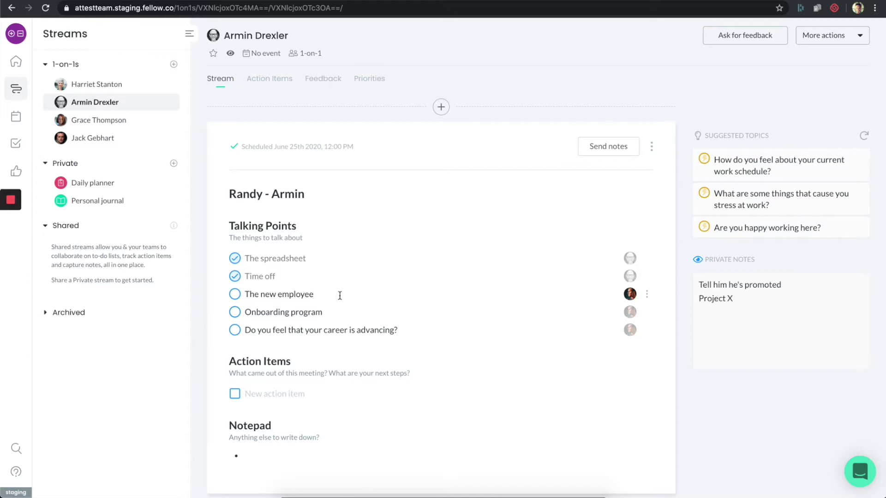
pyautogui.press('Return')
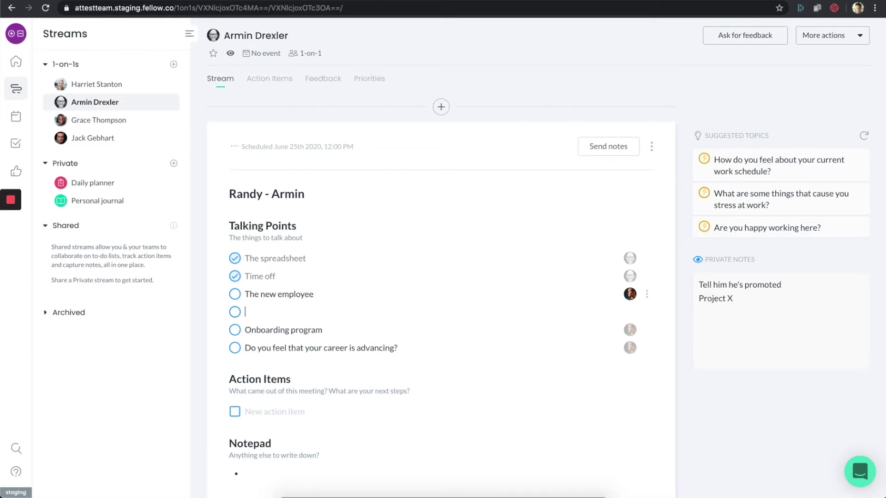
pyautogui.press('BackSpace')
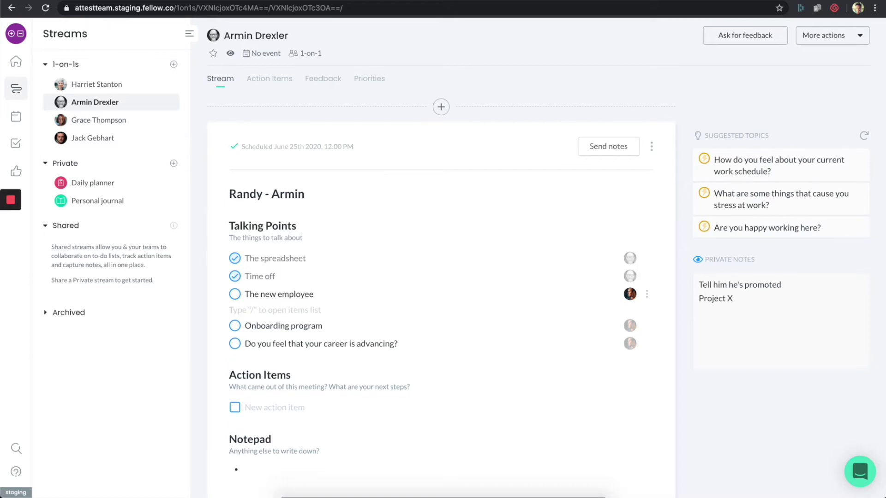
pyautogui.write('- ')
pyautogui.write('Tim')
# - Check off The new employee and Onboarding program as discussed
pyautogui.click(235, 294)
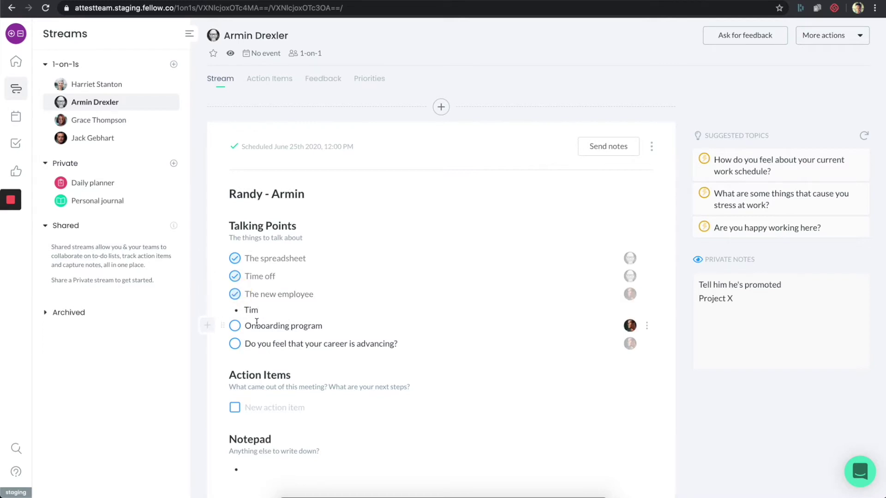
pyautogui.click(236, 326)
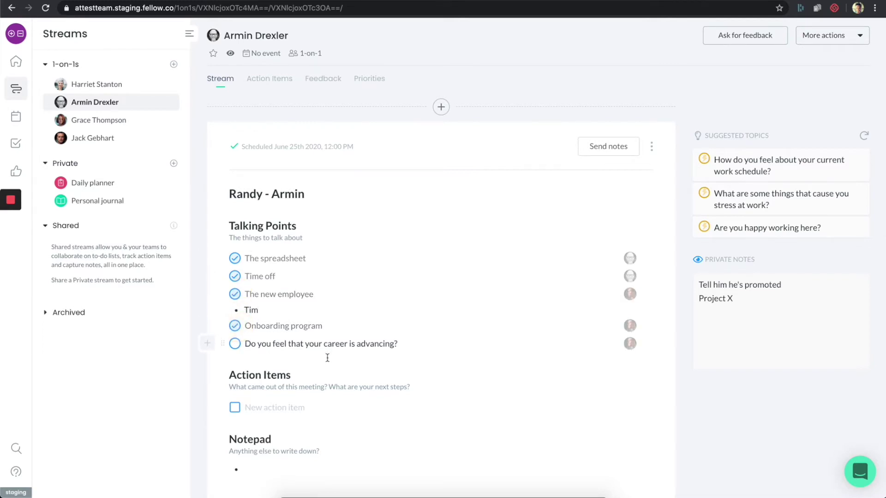
pyautogui.scroll(-1, 329, 360)
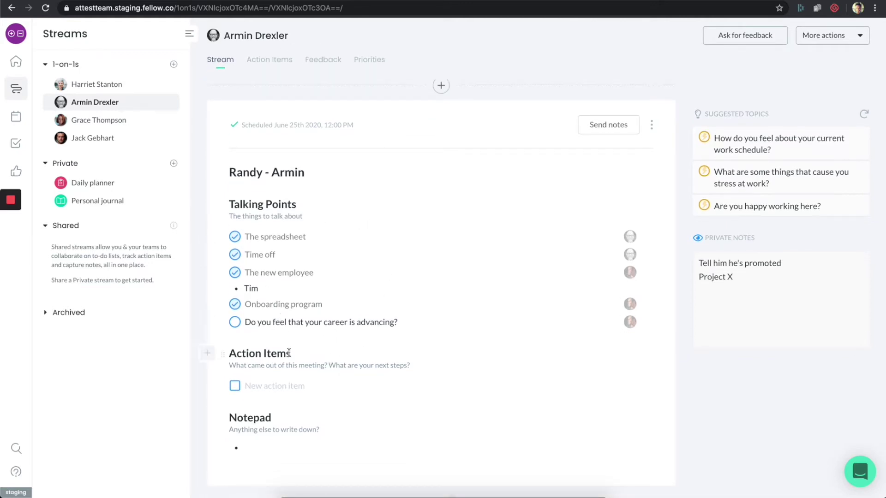
# - Add an action item mentioning one participant for introducing the new hire
pyautogui.click(283, 385)
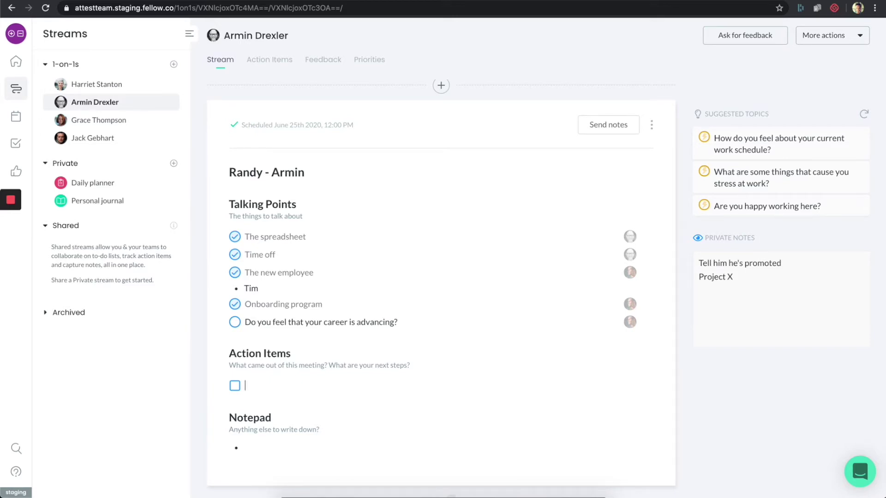
pyautogui.write('@')
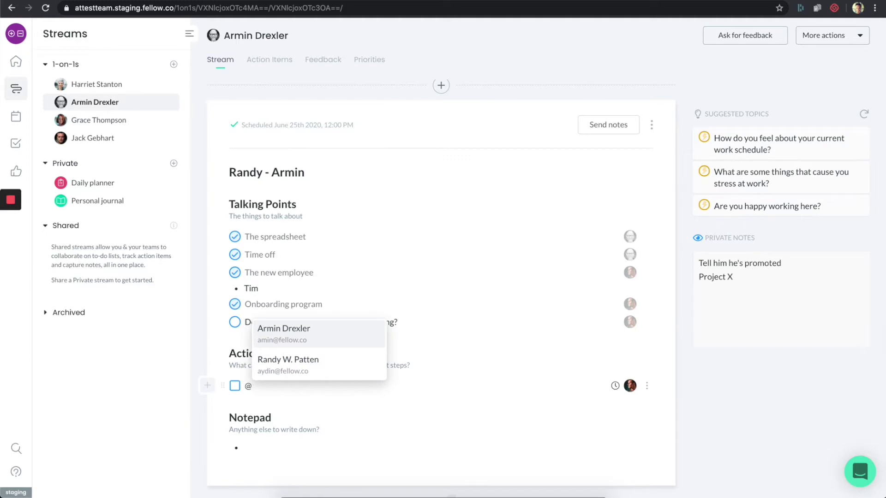
pyautogui.press('Down')
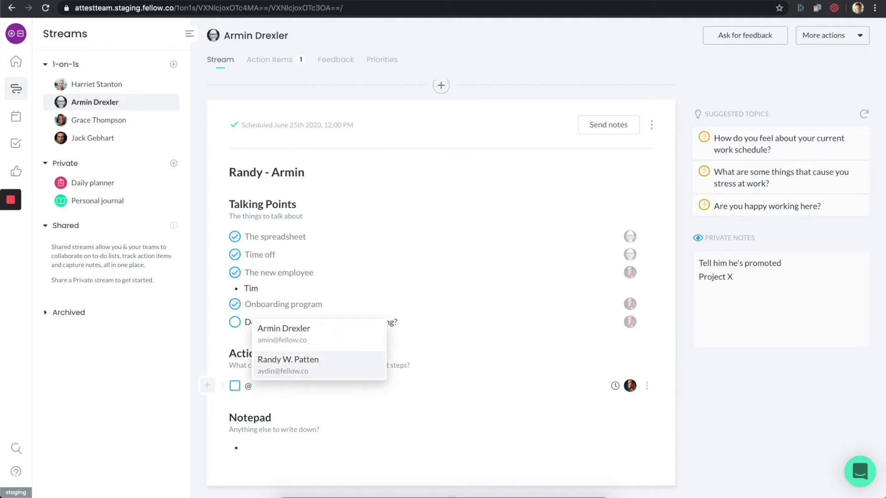
pyautogui.press('Return')
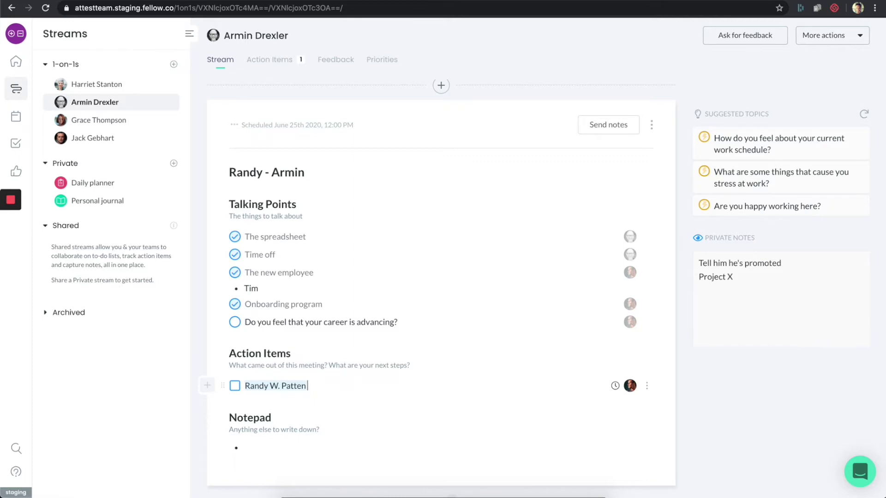
pyautogui.write('Intro to')
pyautogui.press('BackSpace')
pyautogui.write('Tim to Armin')
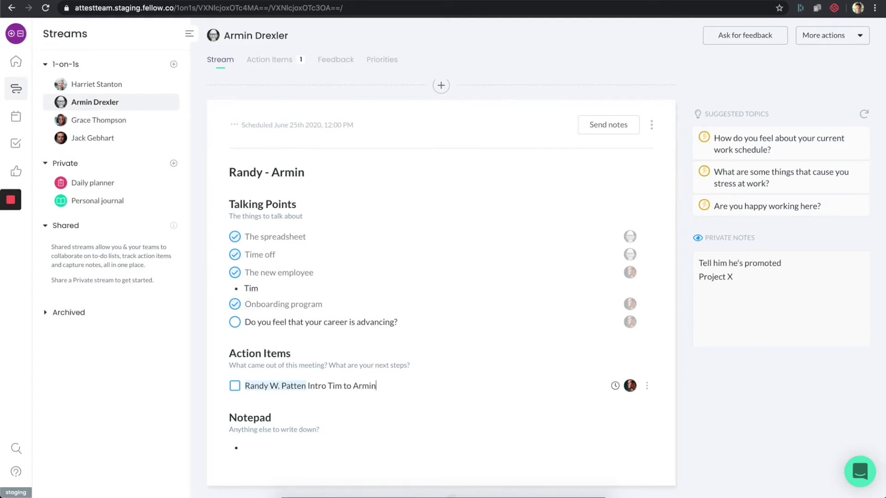
# - Add a second action item, 'redo the numbers', mentioning the other participant
pyautogui.press('Return')
pyautogui.write('@')
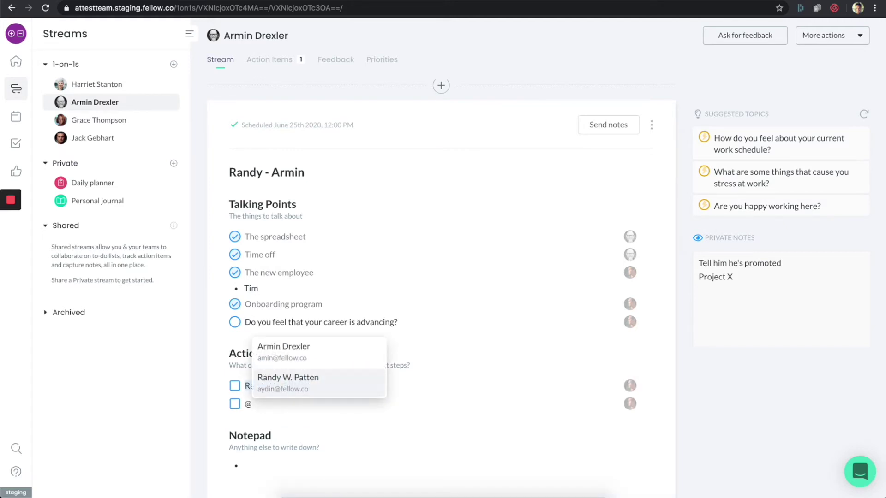
pyautogui.press('Up')
pyautogui.press('Return')
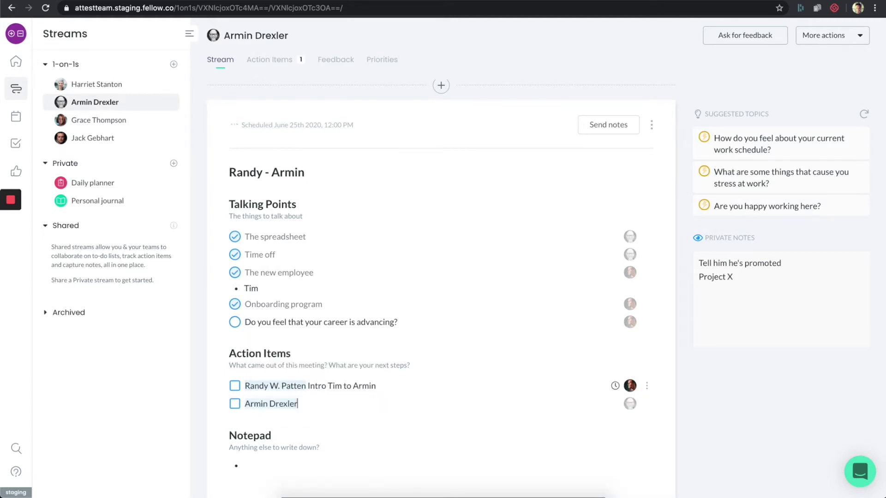
pyautogui.write('redo the numbers')
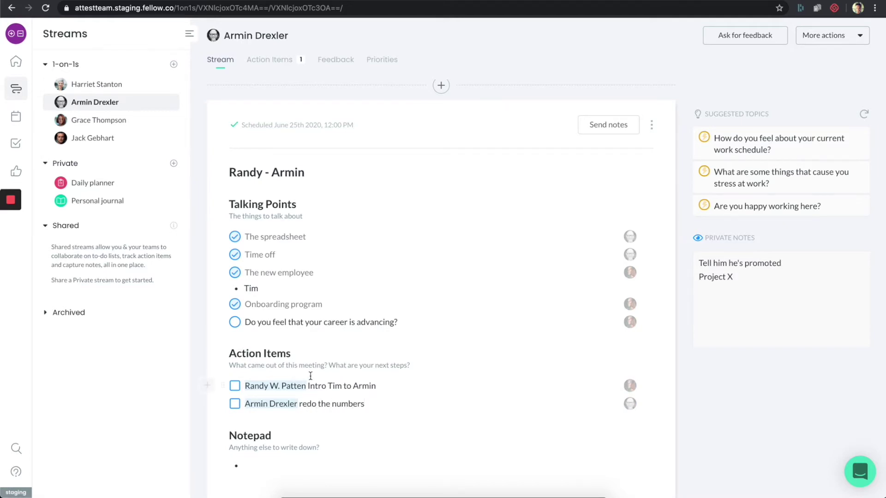
pyautogui.scroll(-2, 254, 372)
pyautogui.click(281, 399)
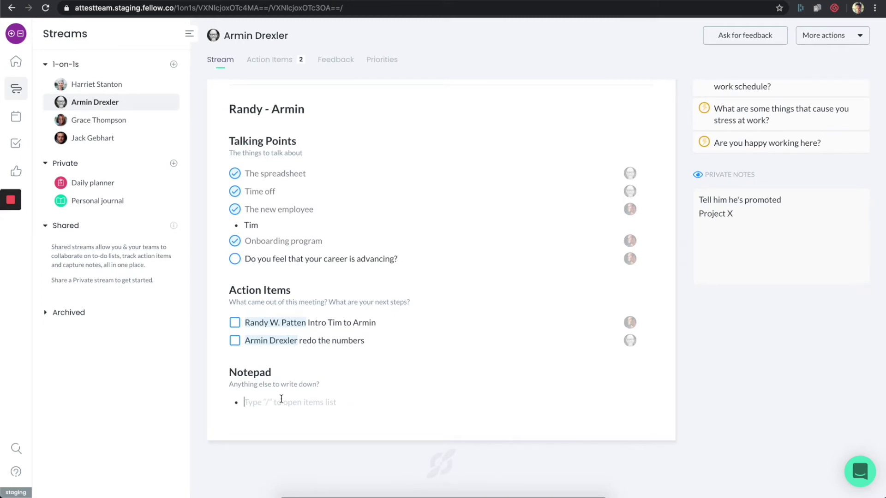
pyautogui.write('http')
pyautogui.write('://www.')
pyautogui.write('w')
pyautogui.write('amazon.com')
pyautogui.scroll(2, 477, 303)
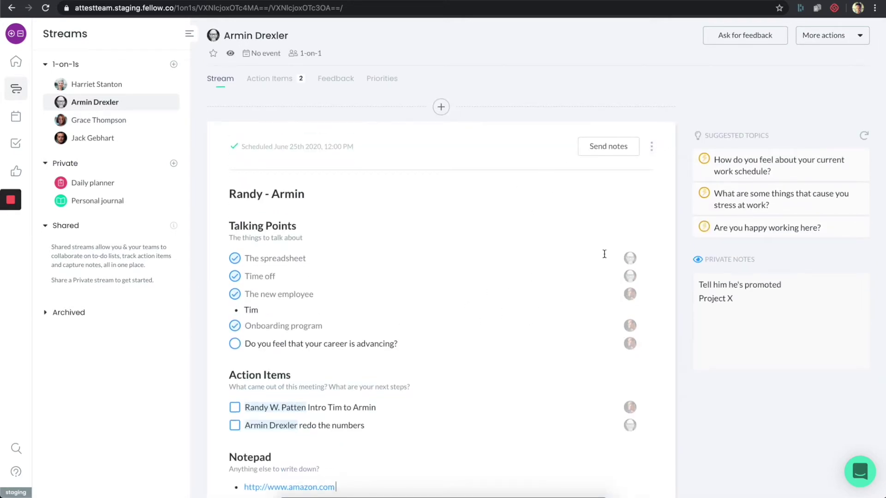
pyautogui.click(602, 149)
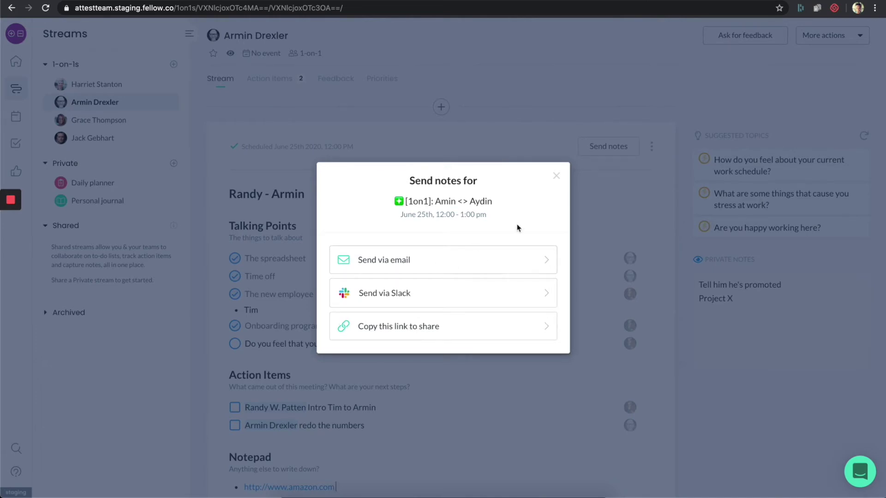
# - Close the send-notes dialog and show the note's three-dot menu with template actions
pyautogui.click(555, 177)
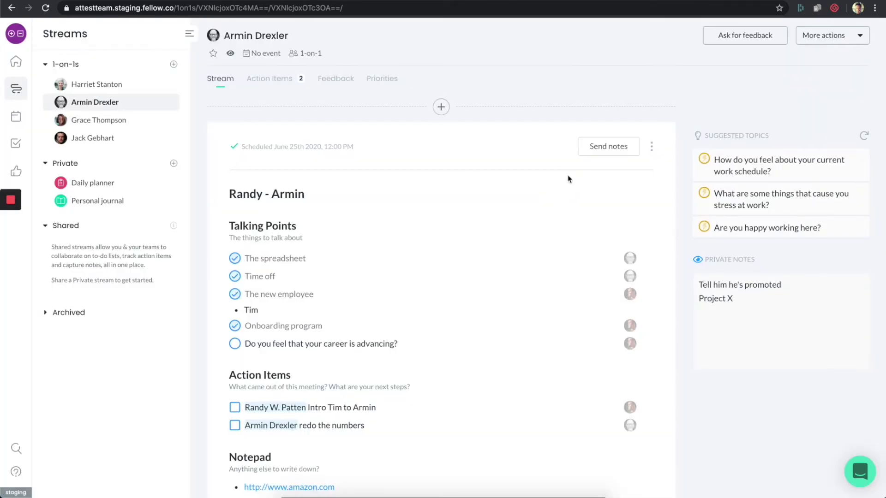
pyautogui.click(651, 147)
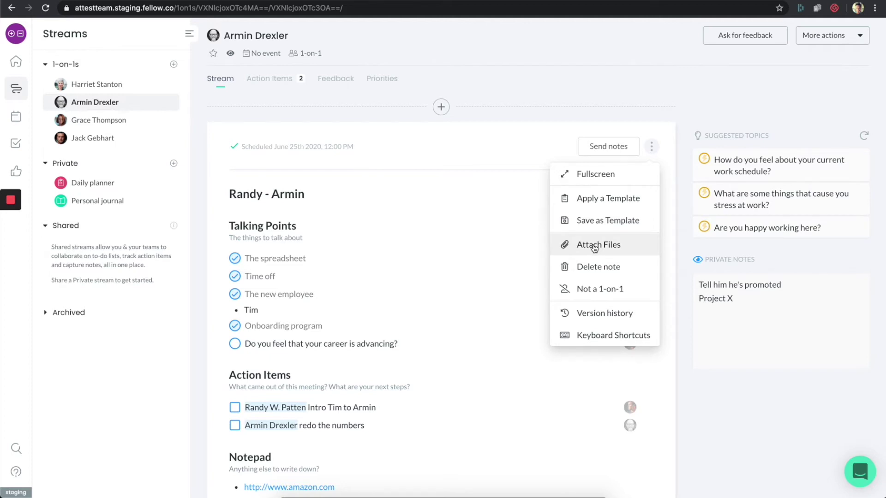
# - Dismiss the three-dot menu and view the stream's Action Items page
pyautogui.click(424, 259)
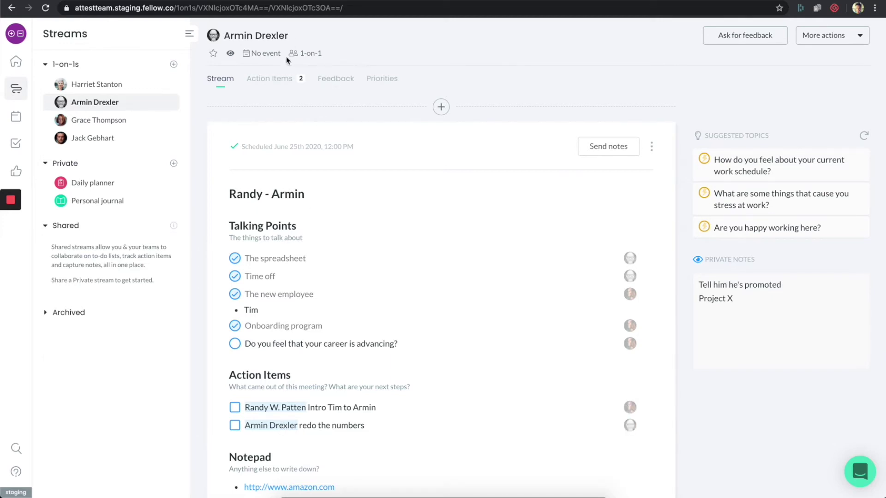
pyautogui.click(276, 83)
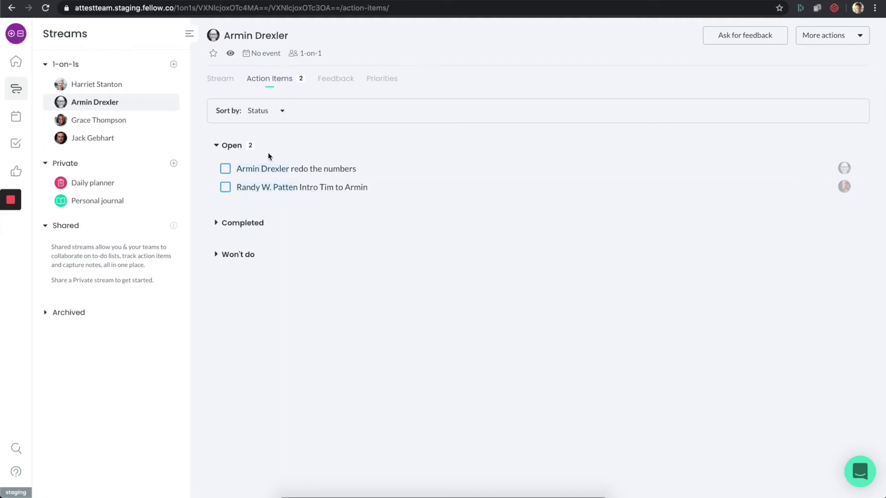
pyautogui.click(228, 87)
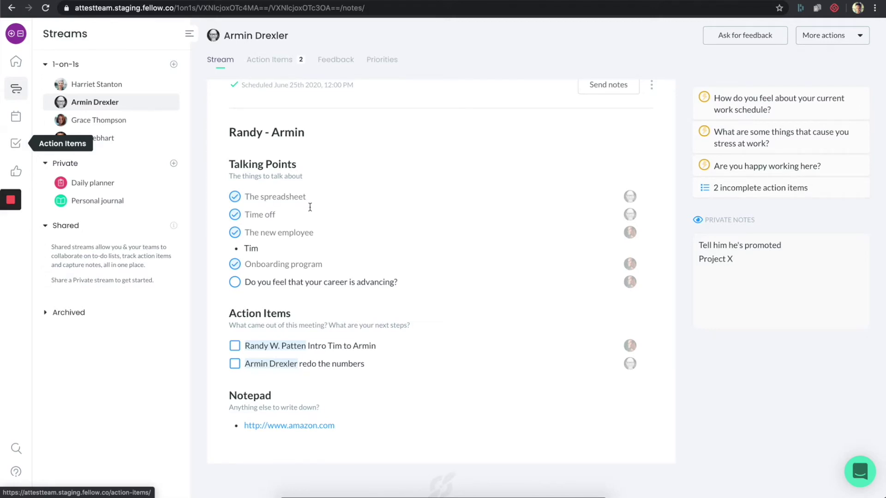
pyautogui.scroll(2, 328, 207)
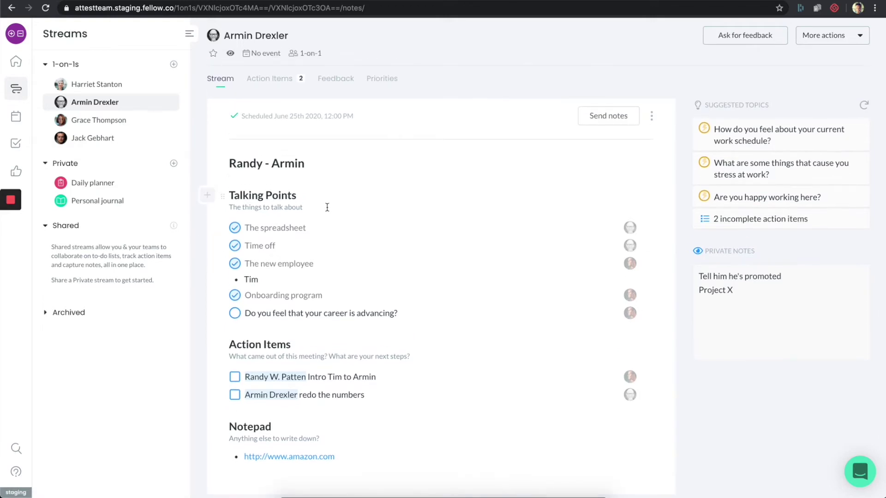
pyautogui.scroll(2, 327, 207)
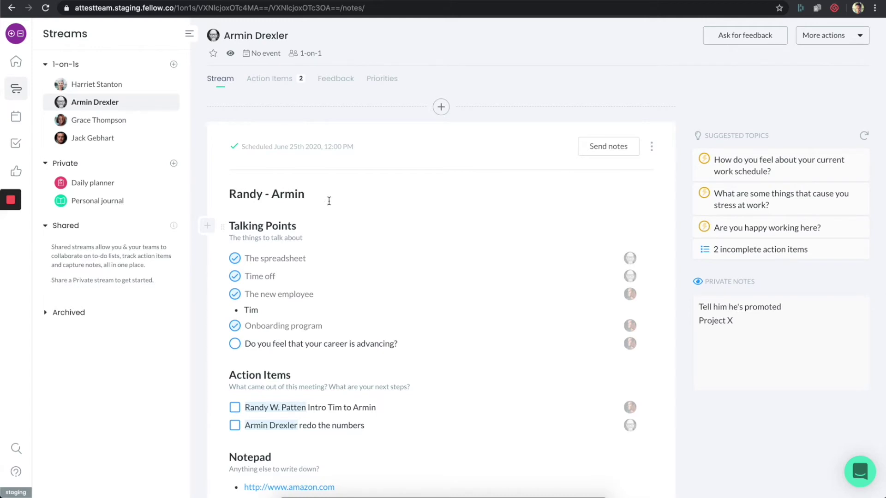
# - Create a July 2nd note from the Basic Template, carrying over the open career question
pyautogui.click(440, 109)
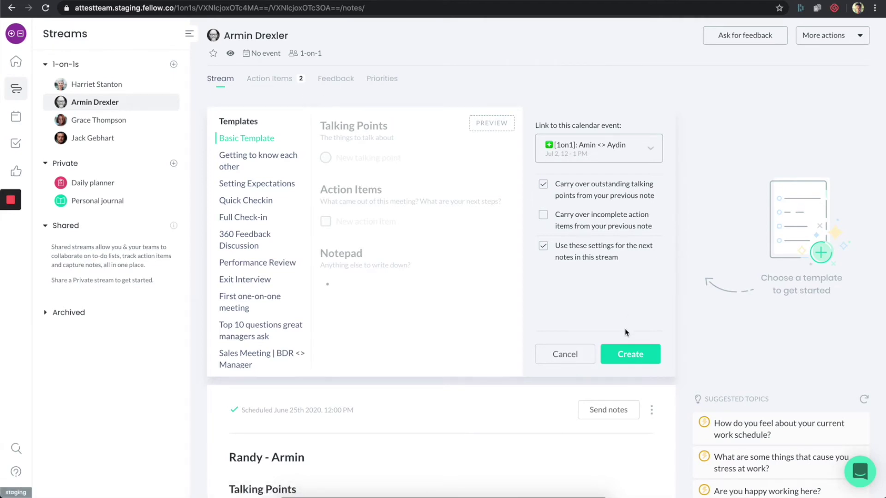
pyautogui.click(627, 354)
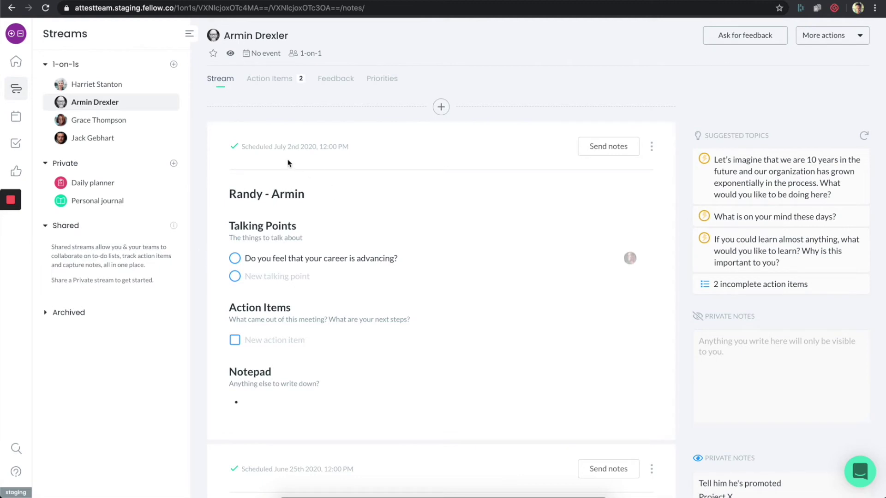
pyautogui.moveTo(307, 153)
pyautogui.scroll(-2, 425, 179)
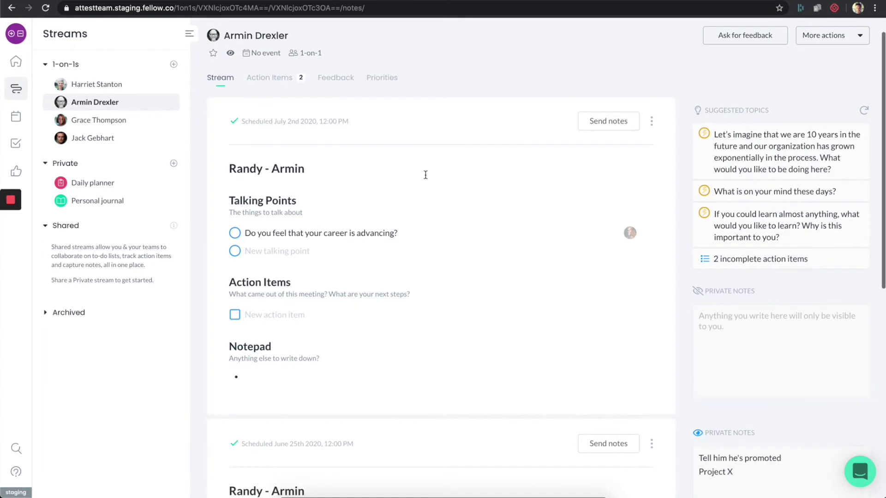
pyautogui.scroll(2, 425, 179)
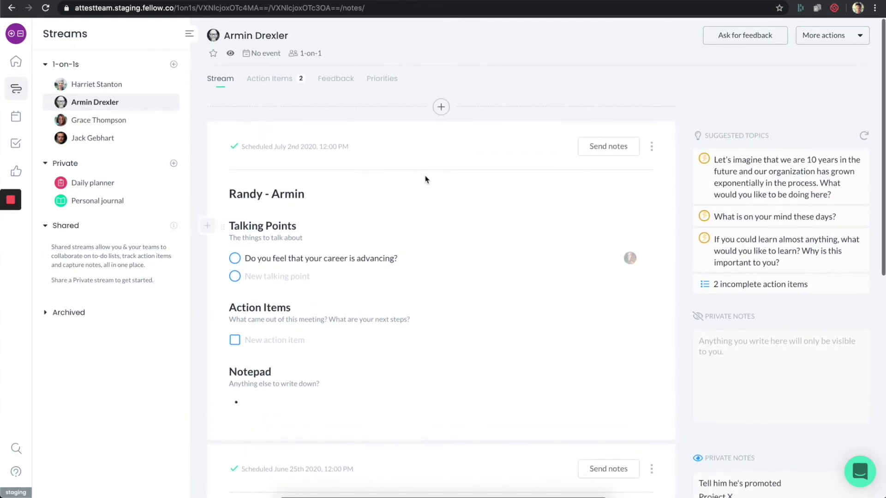
pyautogui.scroll(-6, 426, 179)
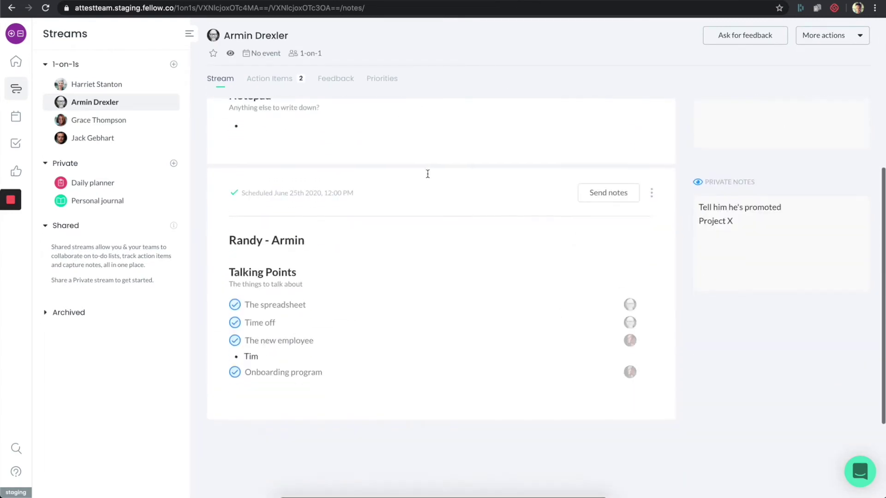
pyautogui.scroll(-2, 427, 178)
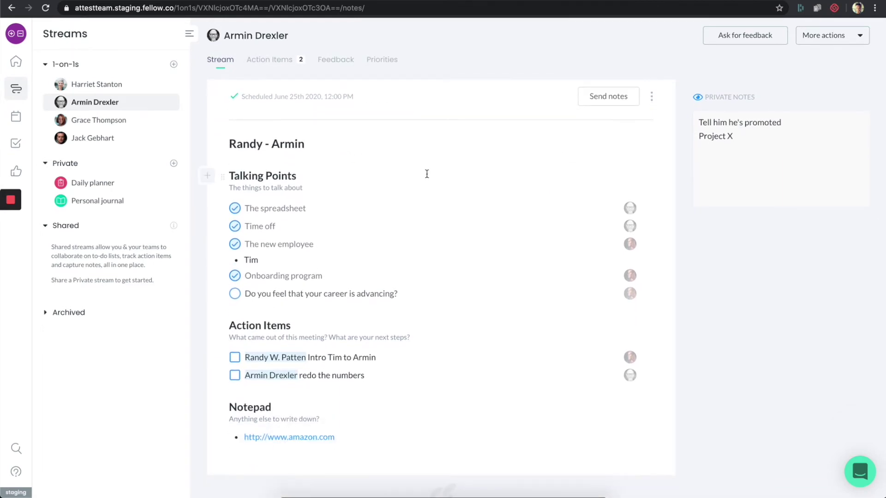
pyautogui.scroll(6, 427, 175)
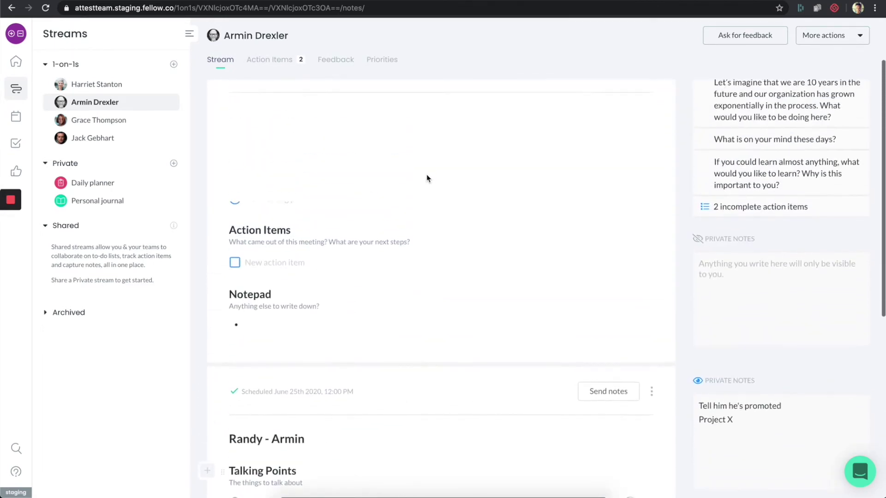
pyautogui.scroll(2, 426, 179)
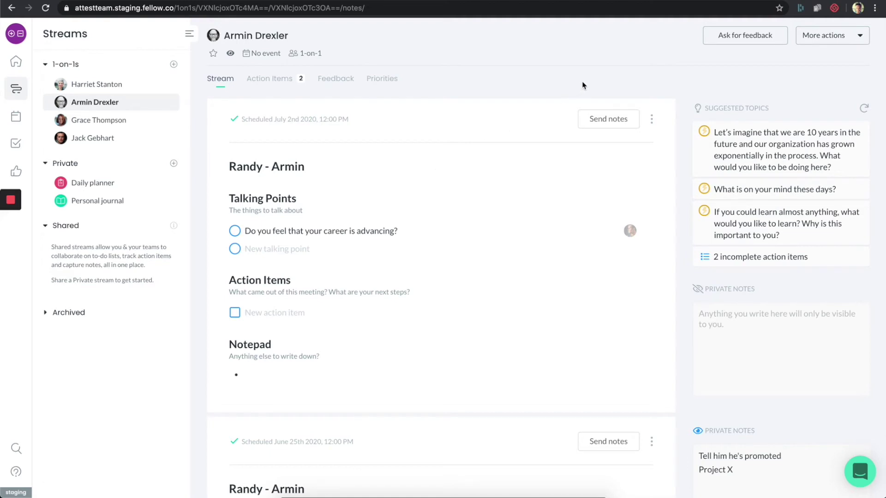
pyautogui.click(860, 37)
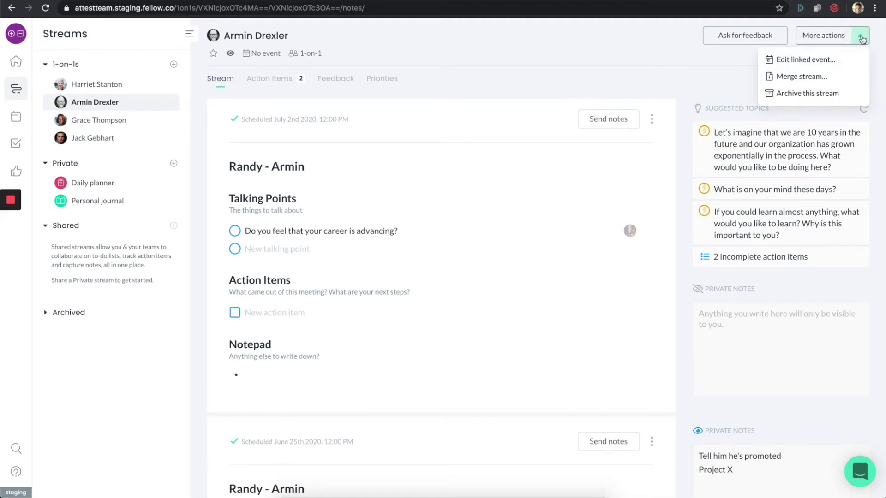
pyautogui.click(861, 38)
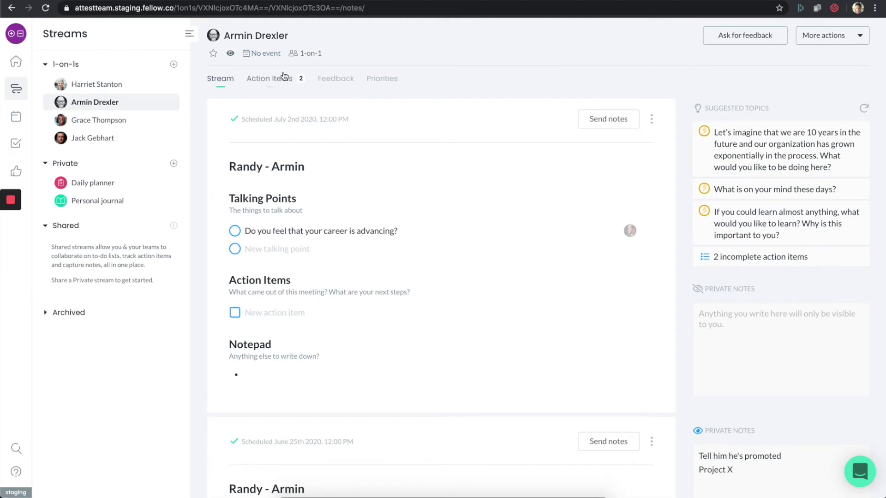
pyautogui.click(335, 82)
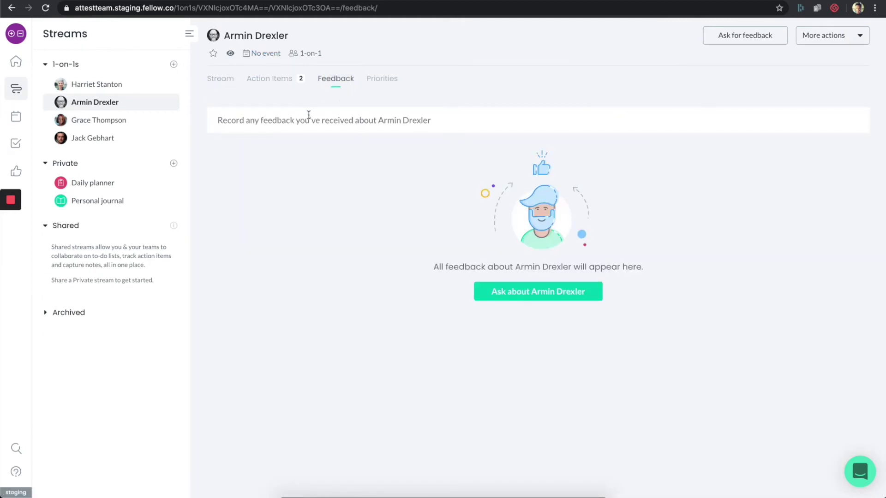
# - Write and submit the feedback 'Great job on the project' for the colleague
pyautogui.click(280, 121)
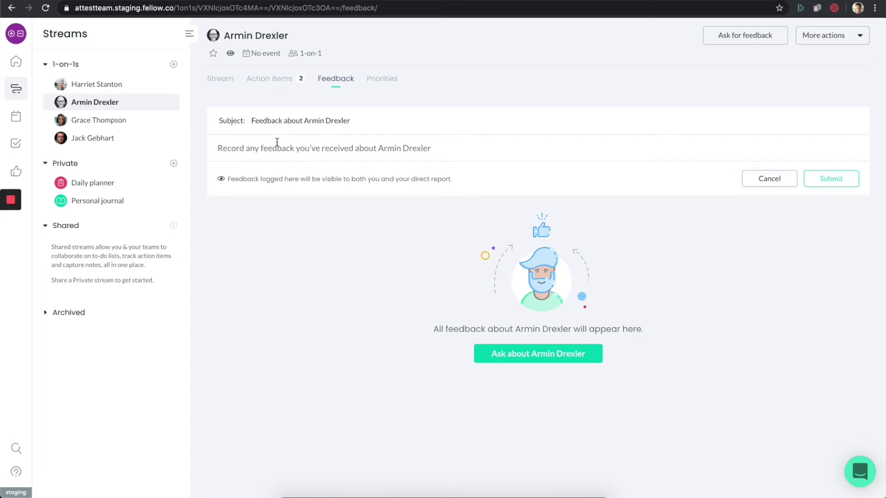
pyautogui.write('Grea')
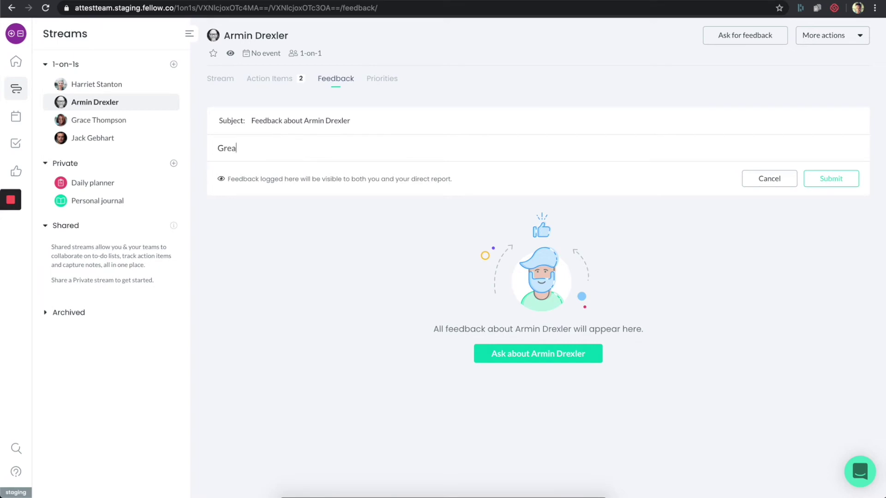
pyautogui.write('t job on the project')
pyautogui.click(823, 182)
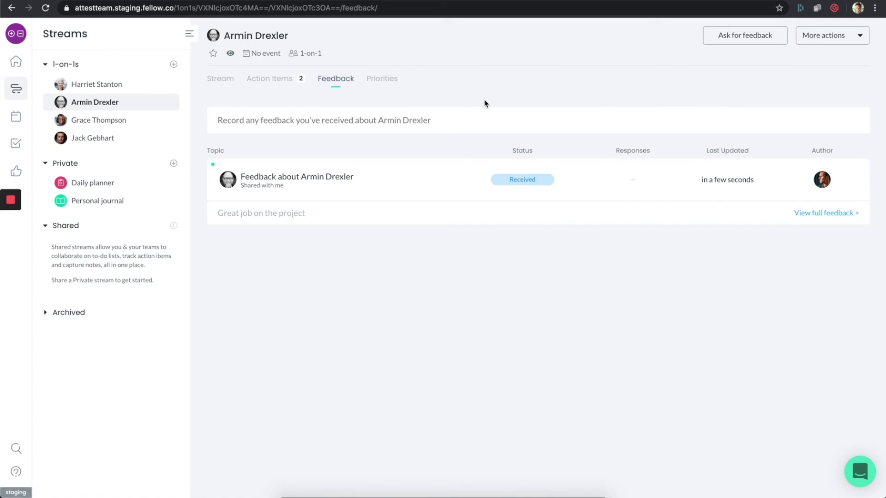
pyautogui.click(721, 42)
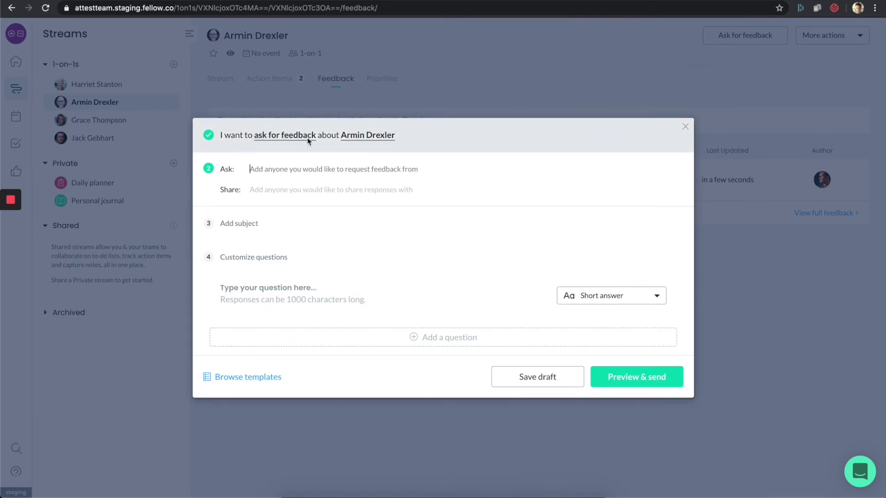
# - Add three colleagues as respondents to the feedback request, removing one wrongly added person
pyautogui.click(319, 168)
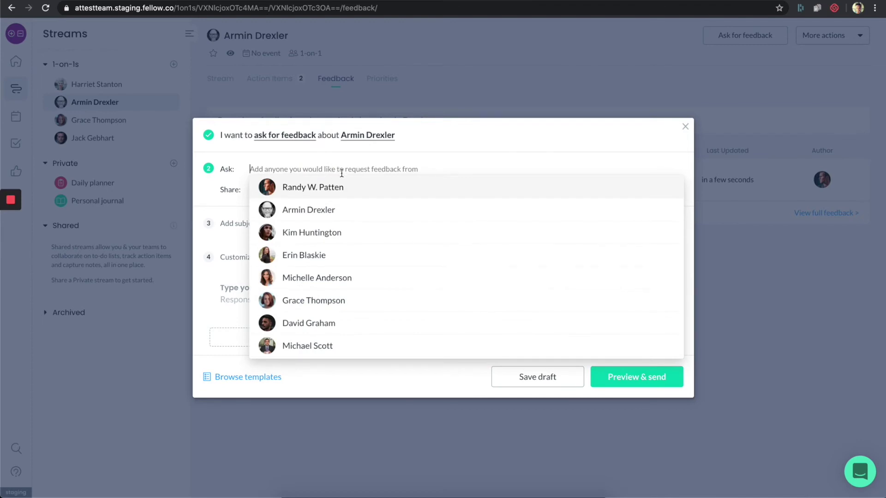
pyautogui.click(303, 215)
pyautogui.click(301, 169)
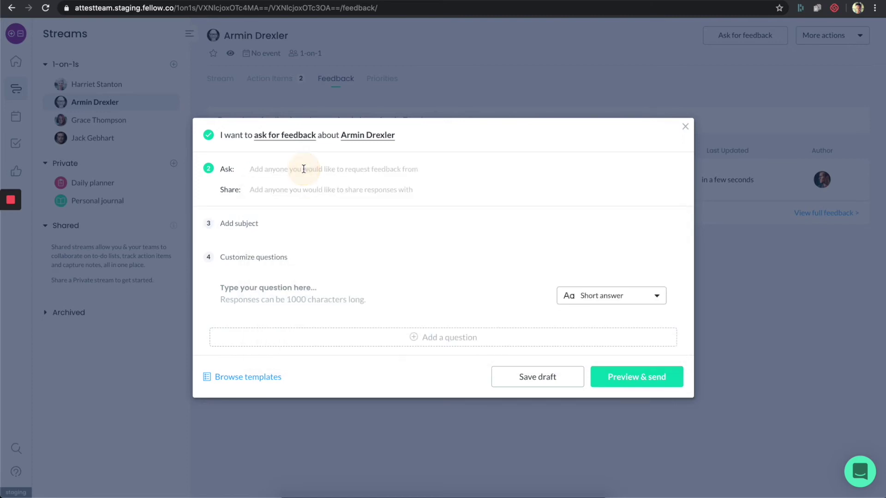
pyautogui.click(302, 262)
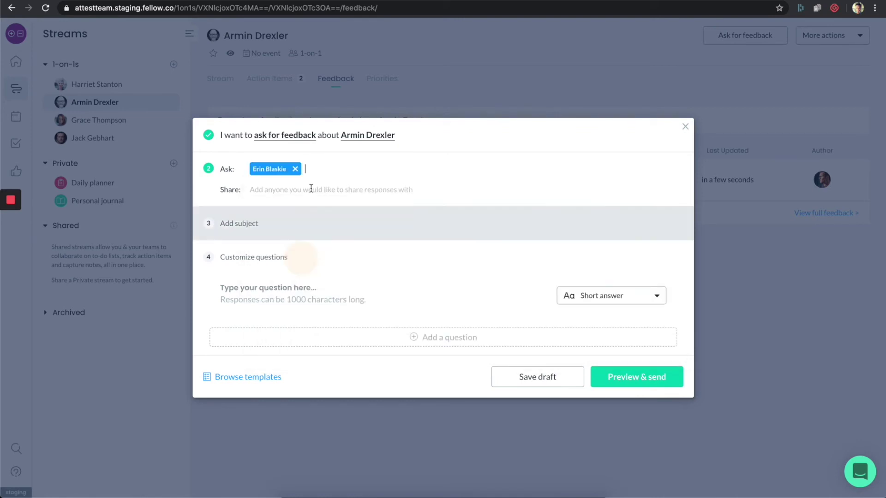
pyautogui.click(315, 171)
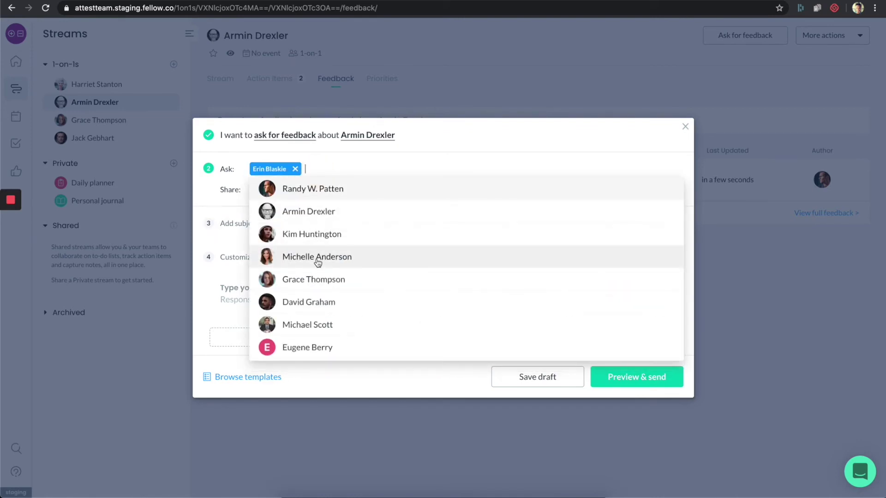
pyautogui.click(317, 260)
pyautogui.click(387, 168)
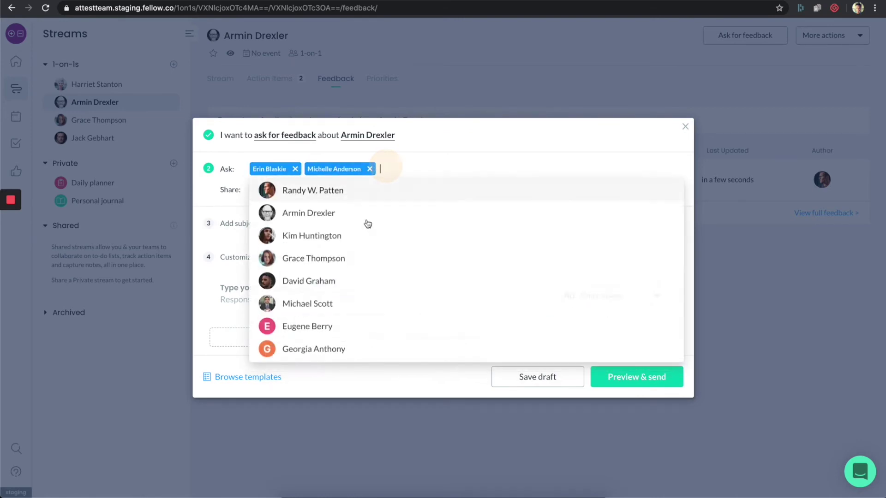
pyautogui.click(338, 282)
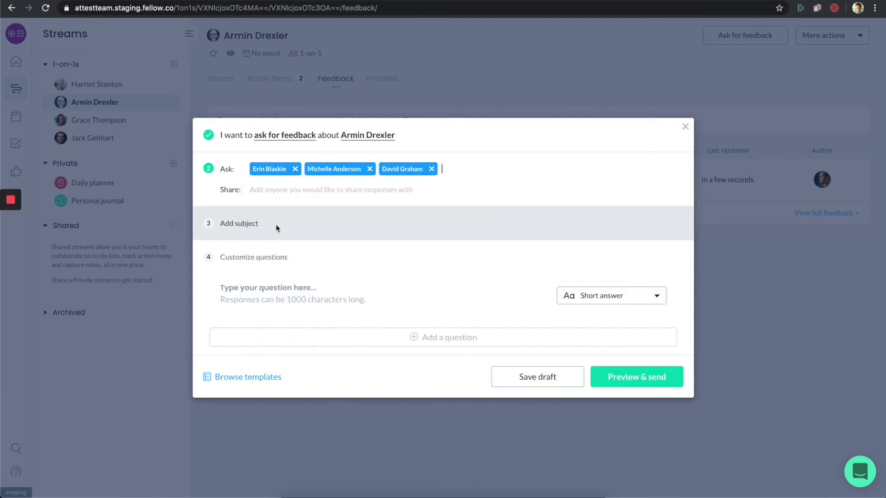
# - Enter a 360 feedback subject about the colleague, leaving the question type unchanged
pyautogui.click(290, 227)
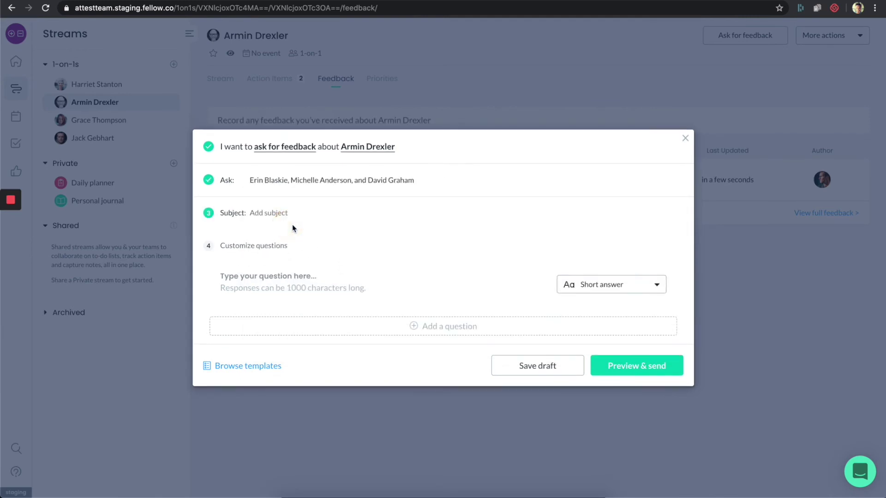
pyautogui.write('360 feedback abuot ')
pyautogui.write('Armin')
pyautogui.click(630, 291)
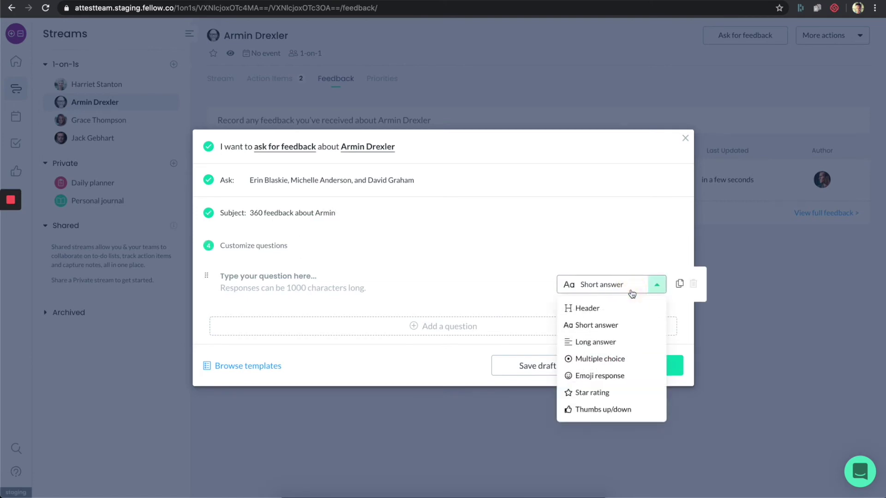
pyautogui.click(520, 289)
pyautogui.click(261, 373)
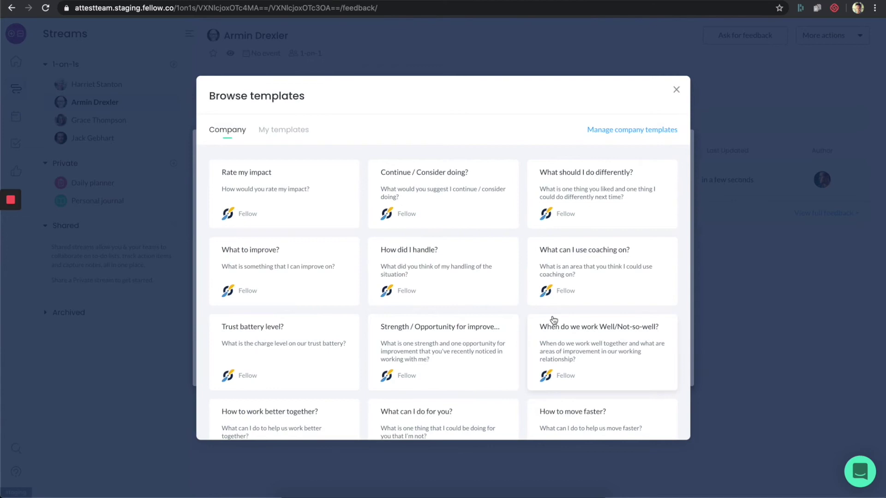
# - Apply the Continue / Consider doing? template questions, then preview and send the request
pyautogui.click(465, 192)
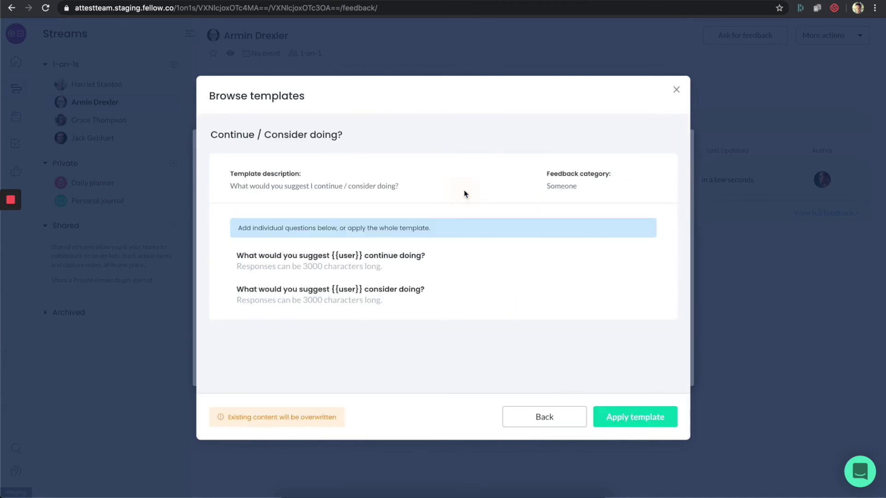
pyautogui.click(637, 418)
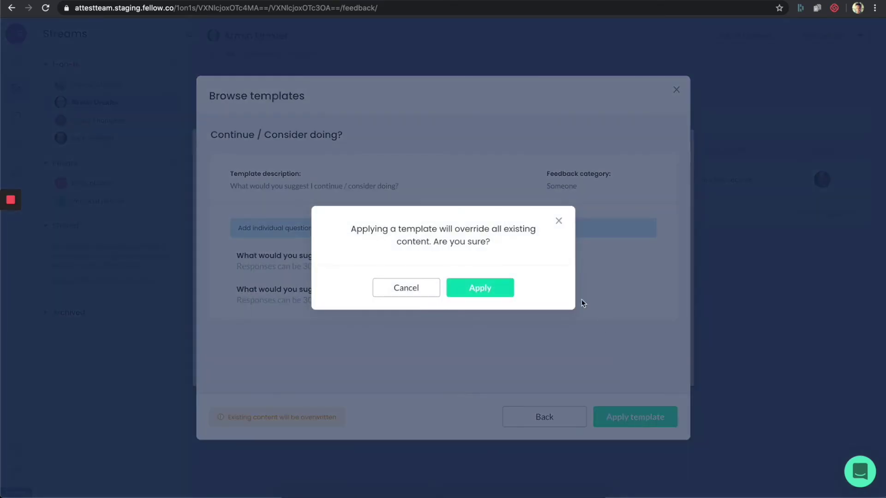
pyautogui.click(485, 290)
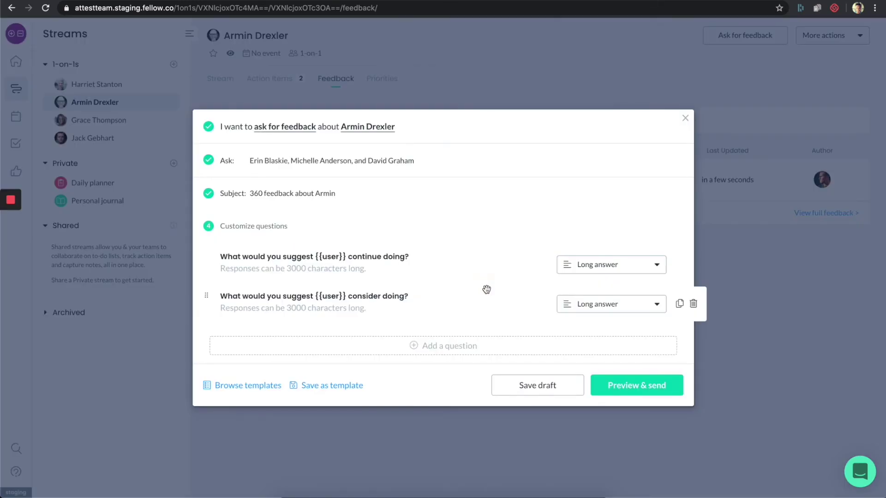
pyautogui.click(650, 385)
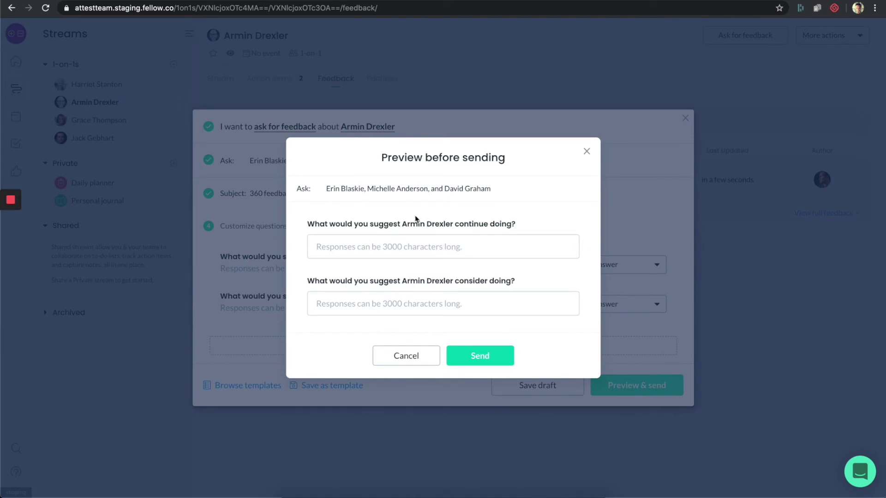
pyautogui.click(472, 357)
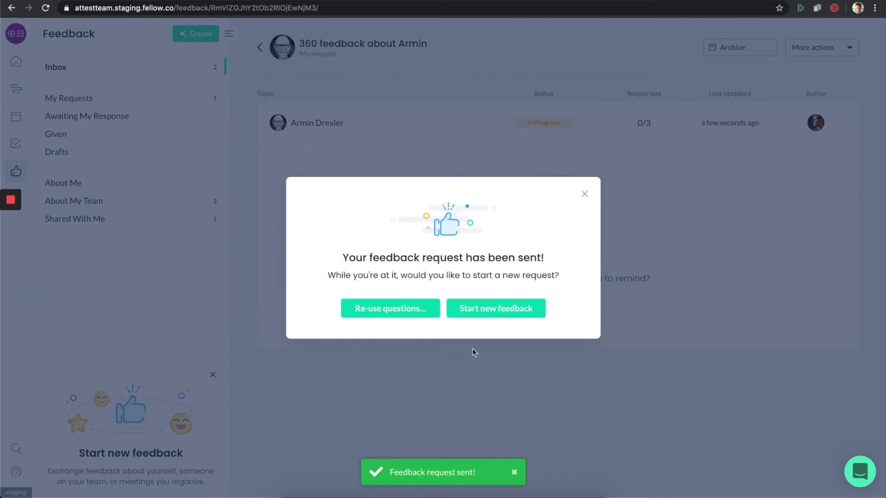
pyautogui.click(584, 194)
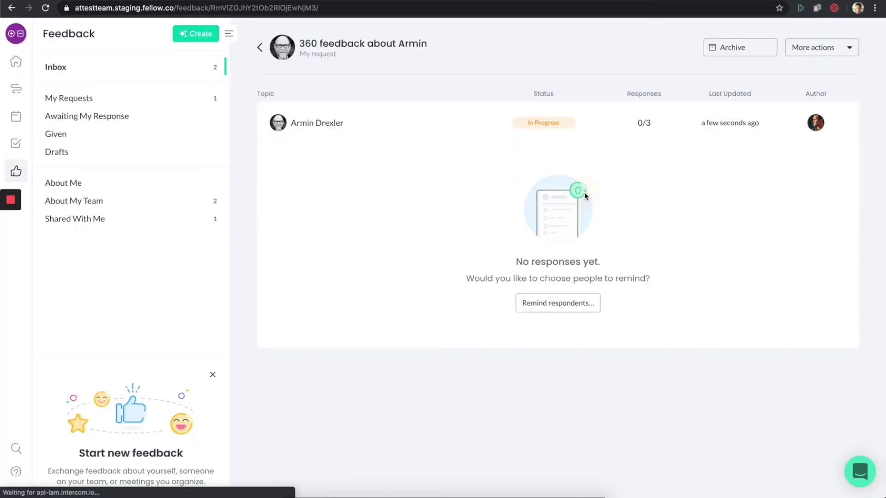
# - Go back to the 1-on-1 stream's Feedback tab showing the 360 request at 0/3
pyautogui.click(17, 92)
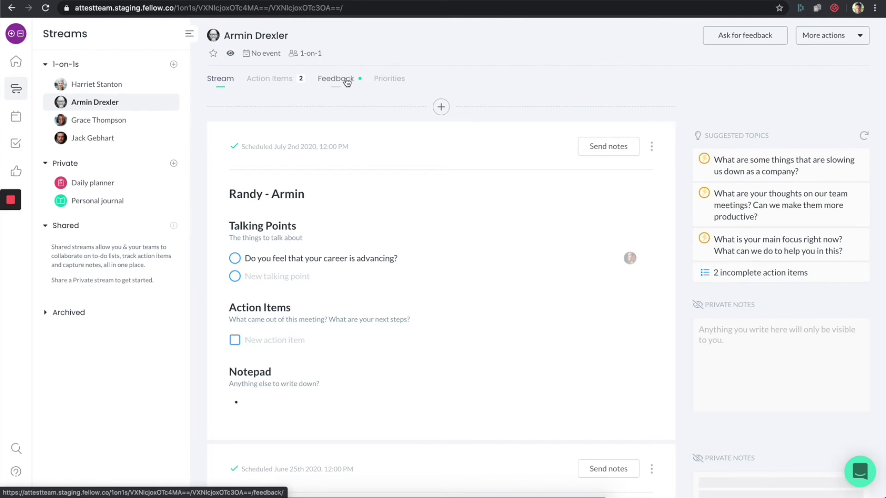
pyautogui.click(346, 83)
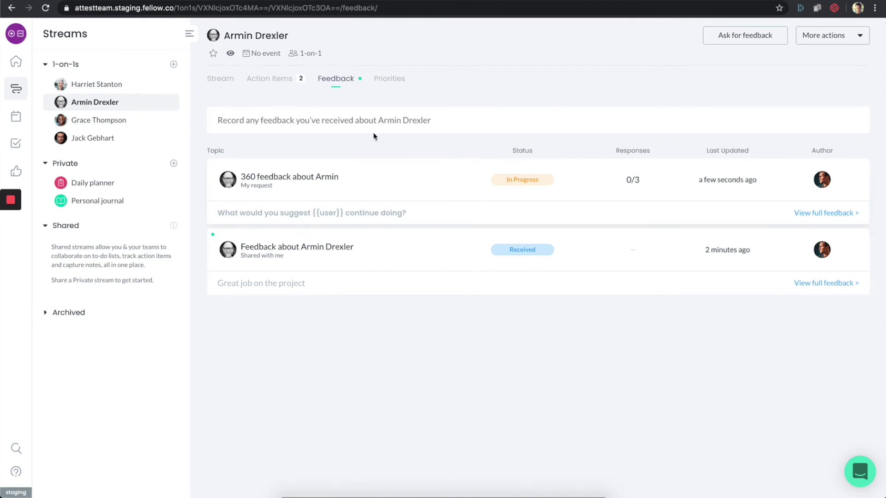
# - Create a Priorities note from the Goals/Priorities template
pyautogui.click(389, 83)
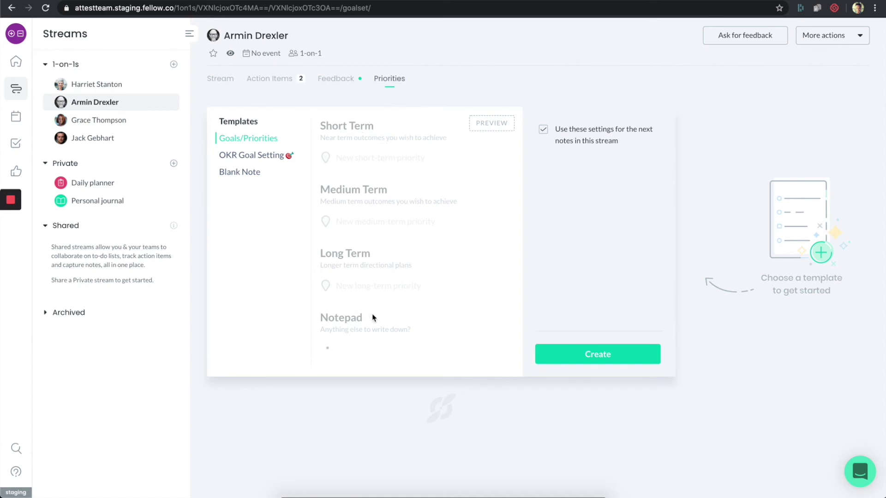
pyautogui.click(570, 355)
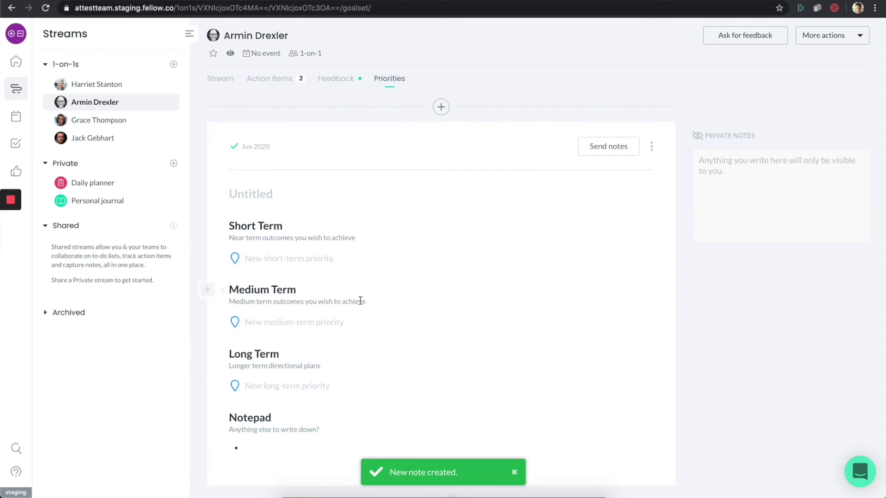
# - Add Project X under Short Term and Project Y under Medium Term priorities
pyautogui.scroll(-2, 361, 301)
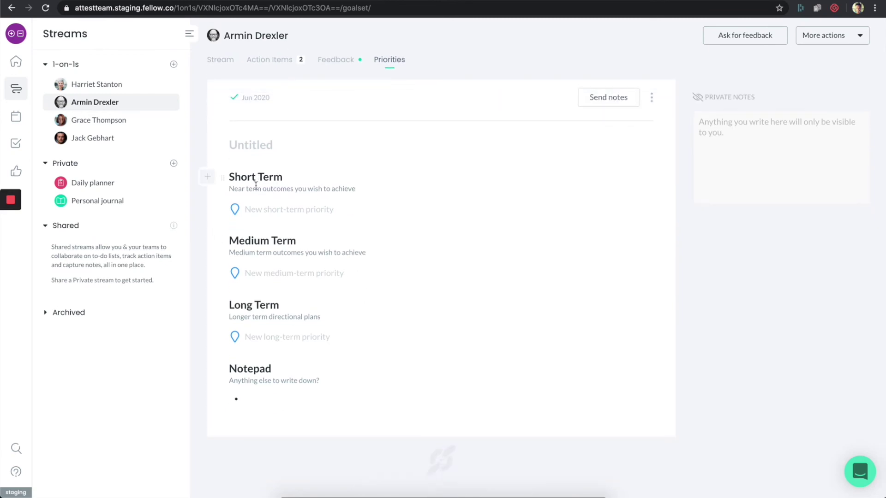
pyautogui.click(270, 205)
pyautogui.write('Project X')
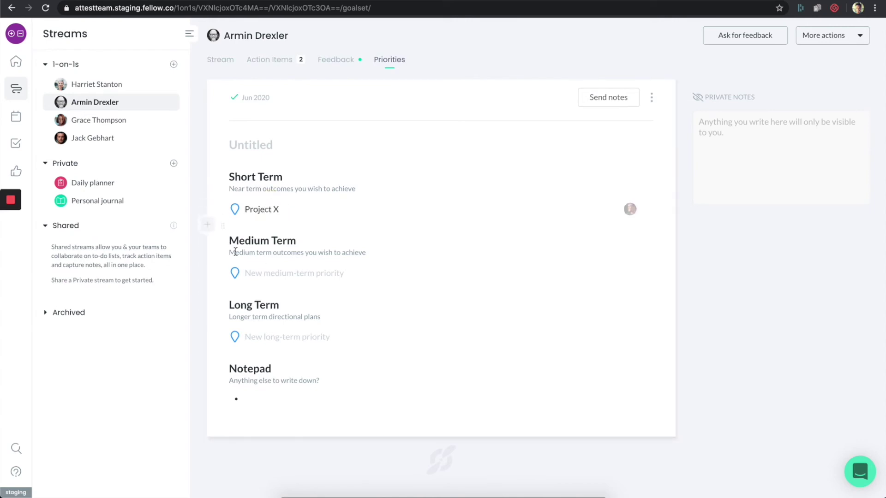
pyautogui.click(257, 273)
pyautogui.write('Pr')
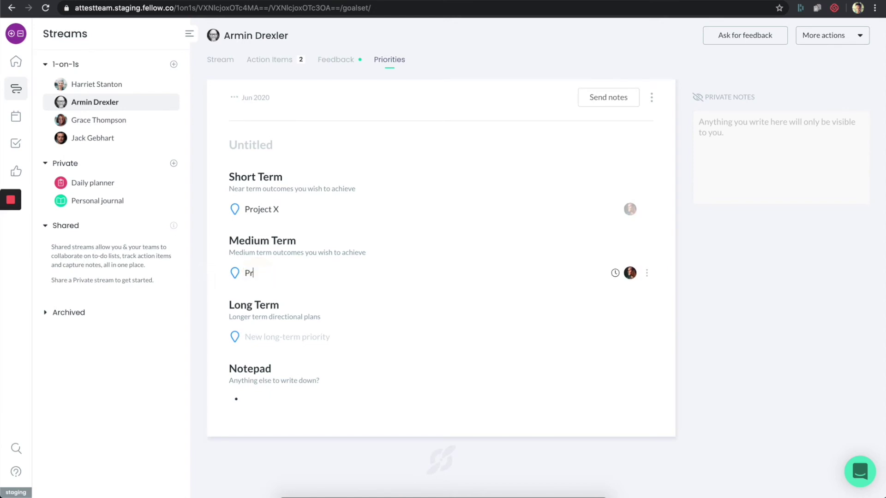
pyautogui.write('oject Y')
pyautogui.scroll(2, 429, 206)
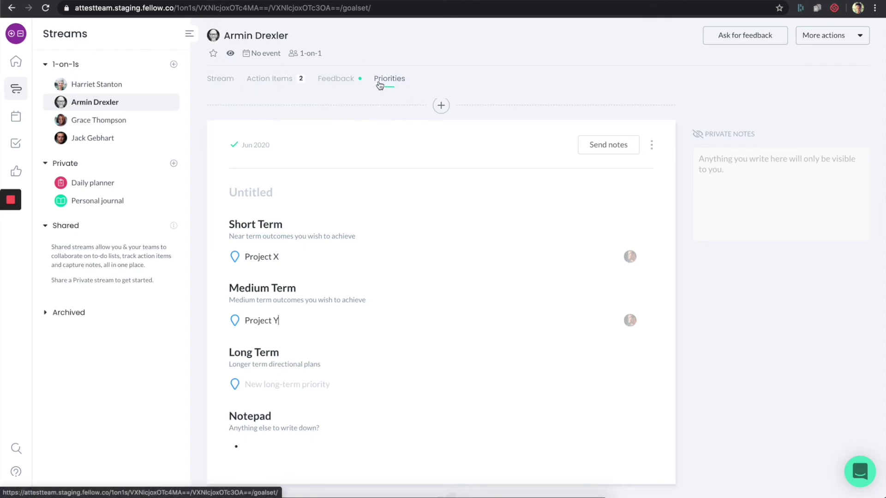
pyautogui.click(225, 87)
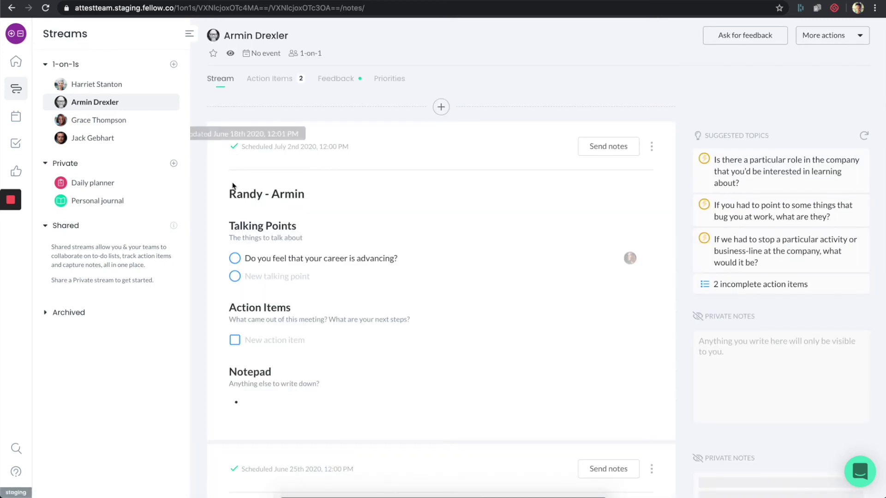
pyautogui.scroll(-6, 319, 264)
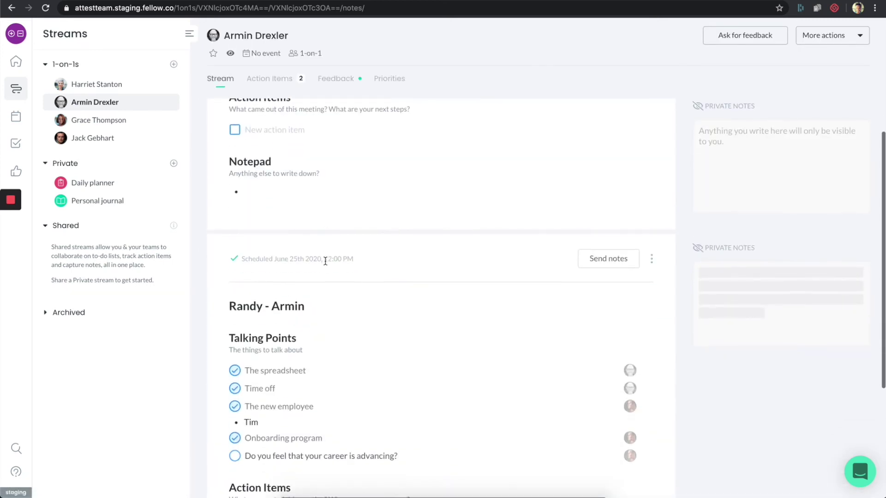
pyautogui.scroll(6, 326, 262)
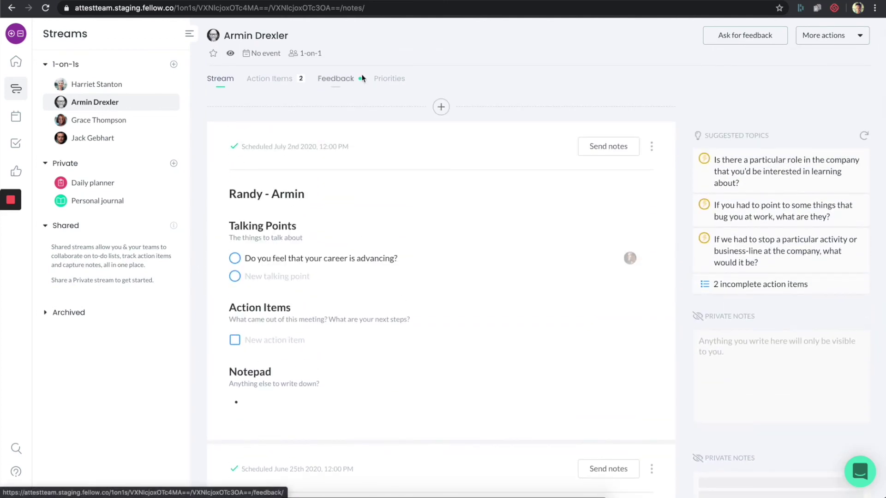
pyautogui.click(396, 81)
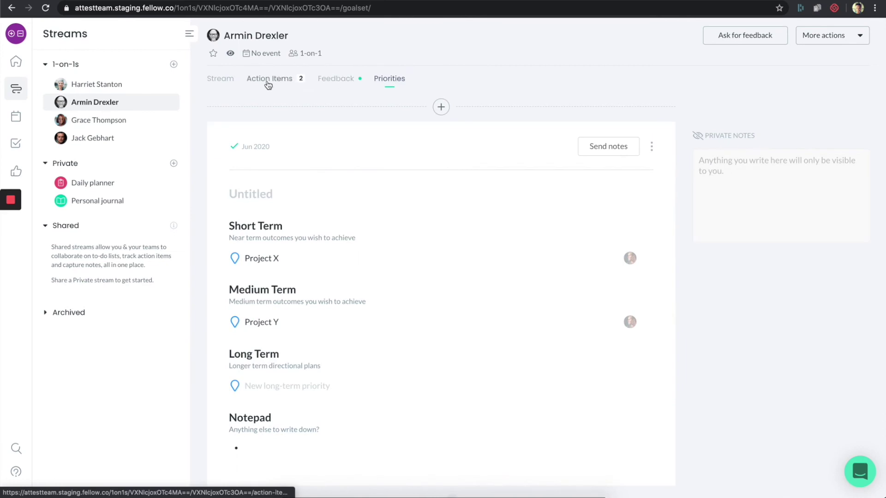
pyautogui.click(438, 107)
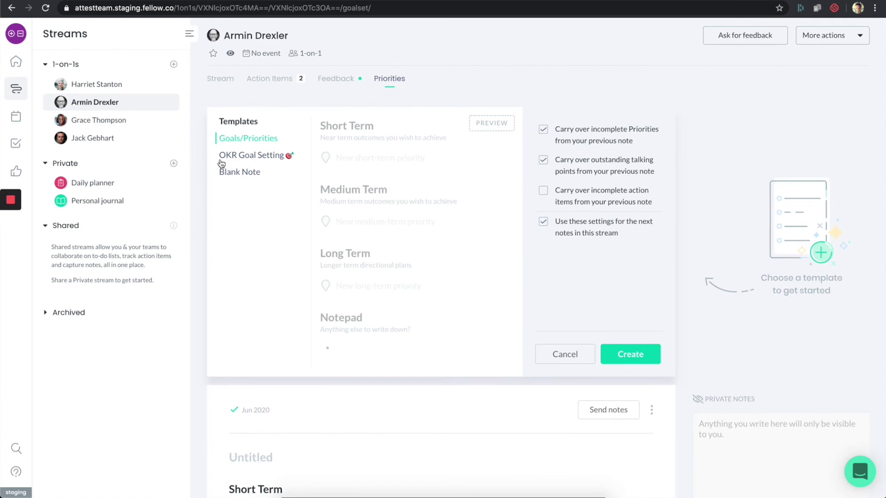
# - Create an OKR Goal Setting note with carry-over of priorities and talking points unchecked
pyautogui.click(234, 158)
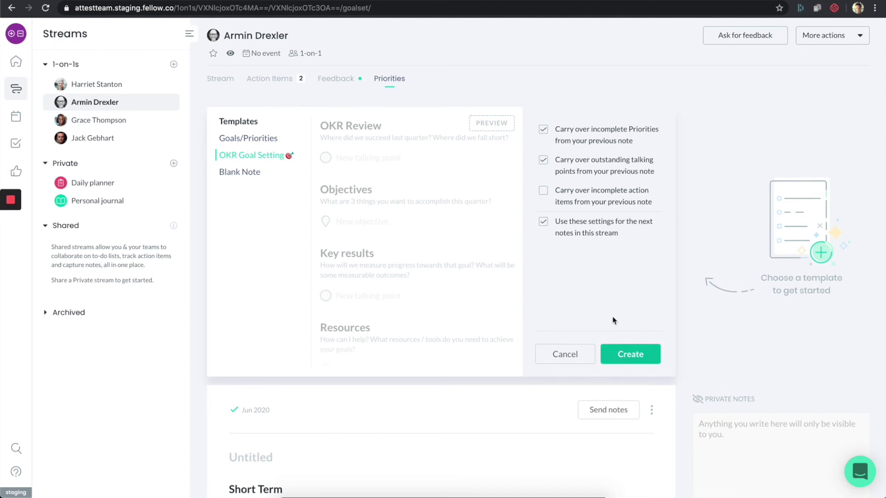
pyautogui.click(587, 171)
pyautogui.click(582, 148)
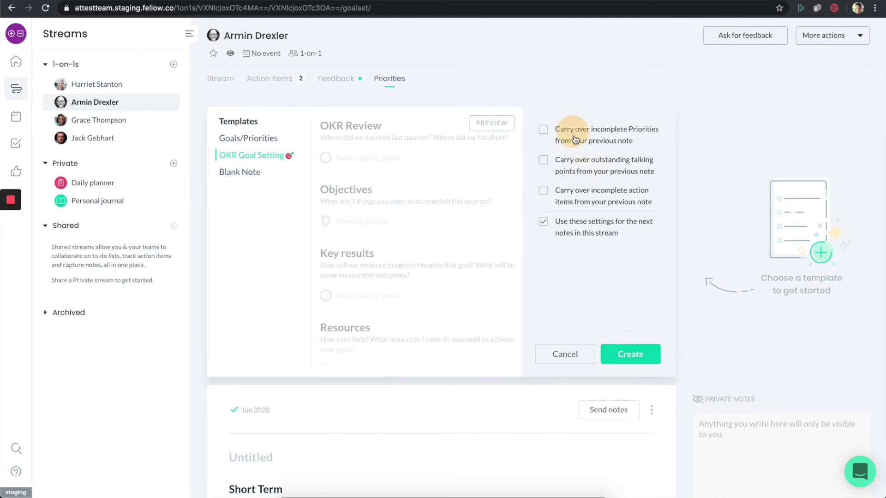
pyautogui.click(644, 357)
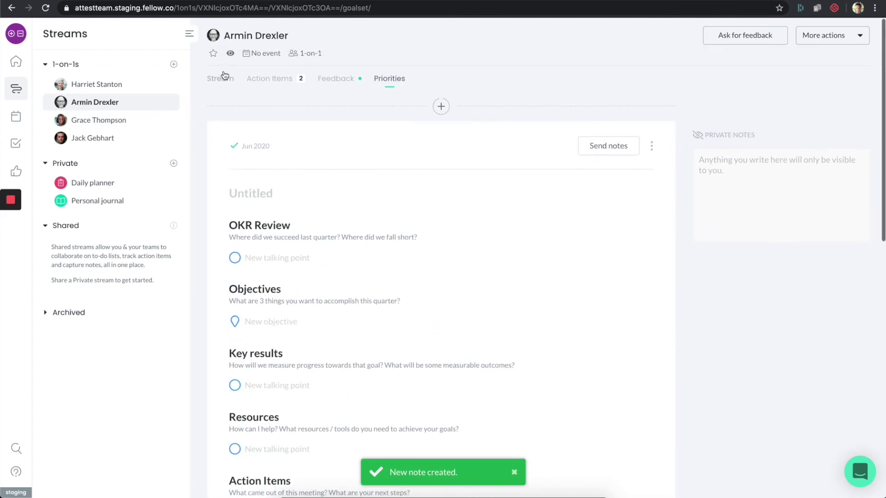
# - Switch to the Stream tab and scroll through the notes back to the July 2nd note
pyautogui.click(222, 77)
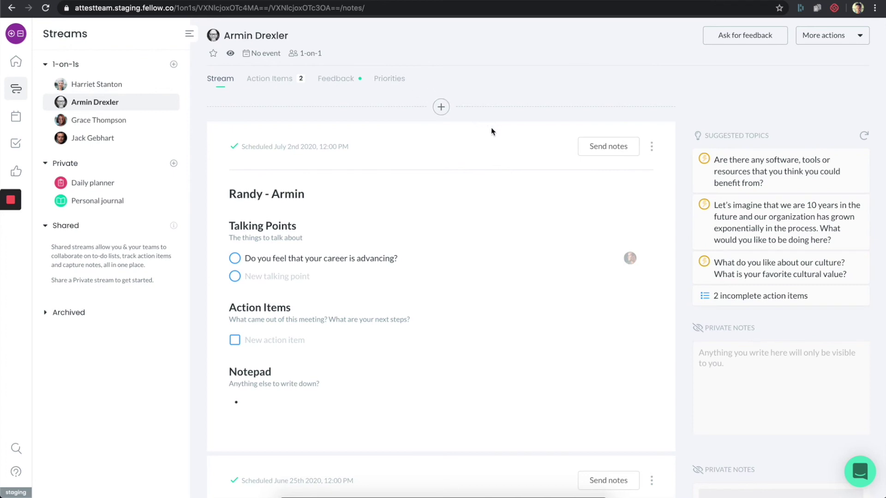
pyautogui.scroll(-3, 481, 121)
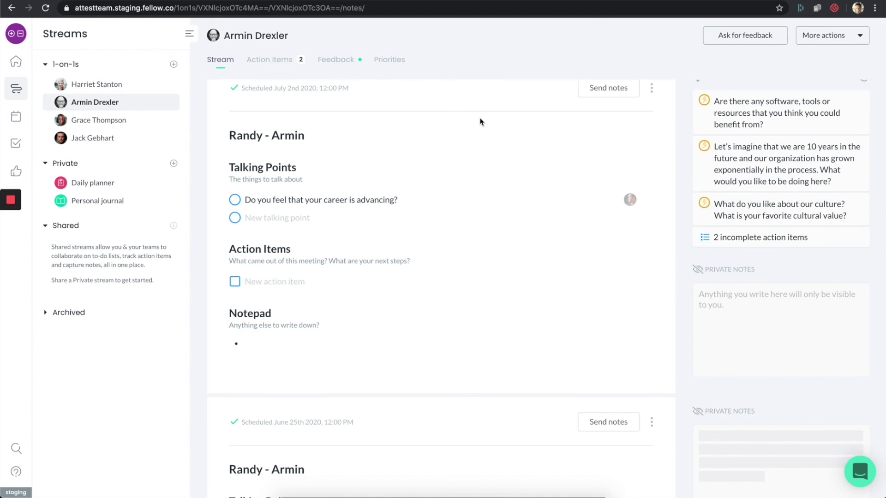
pyautogui.scroll(2, 480, 121)
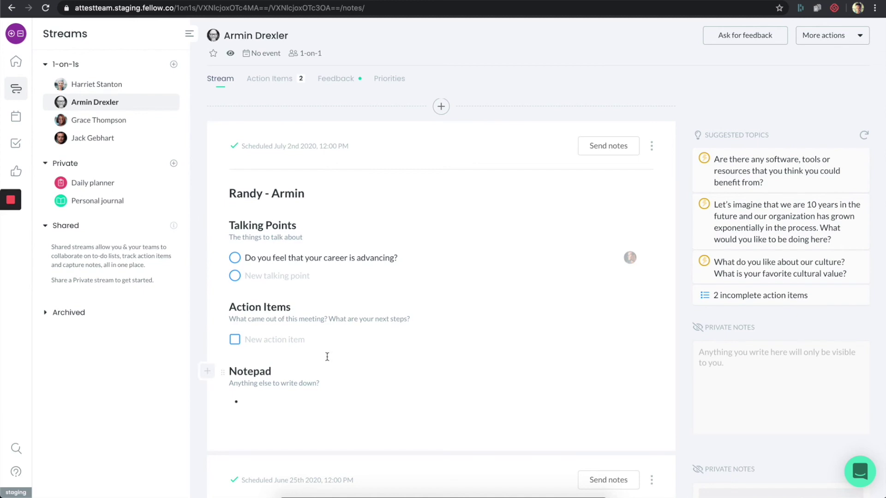
# - Apply the Quick Checkin template to the July 2nd note, confirming the overwrite
pyautogui.click(652, 145)
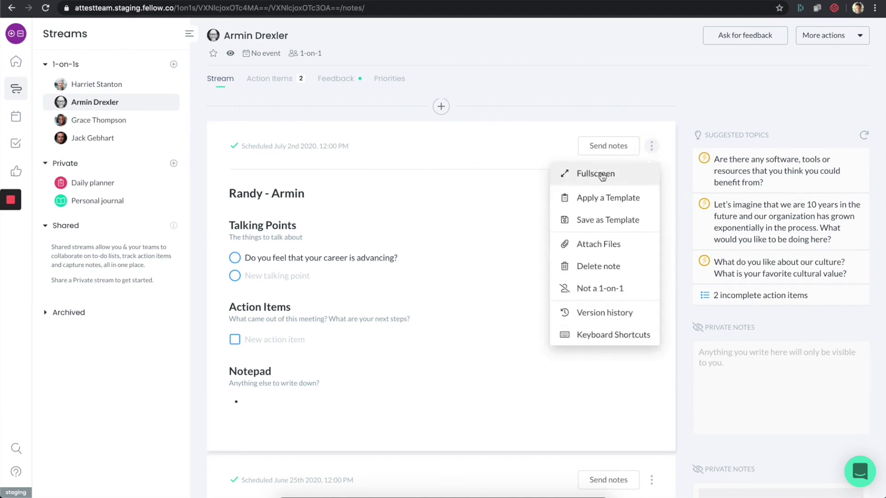
pyautogui.click(602, 198)
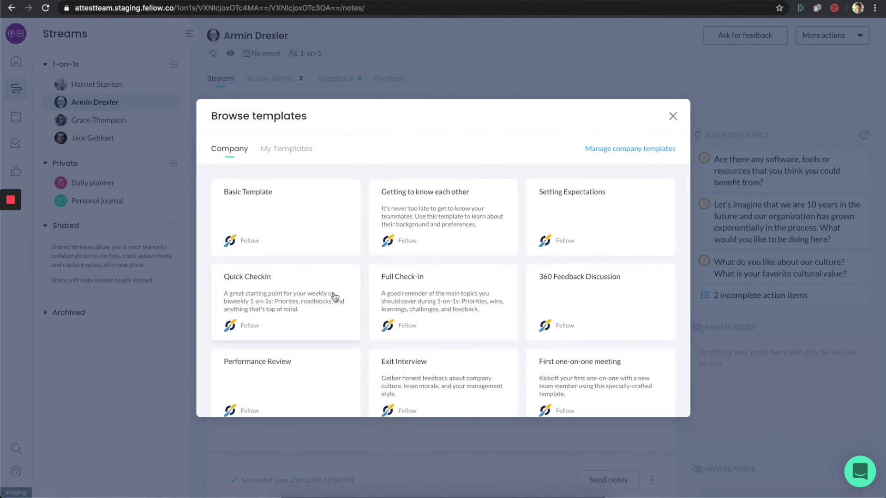
pyautogui.click(313, 292)
pyautogui.scroll(-1, 484, 287)
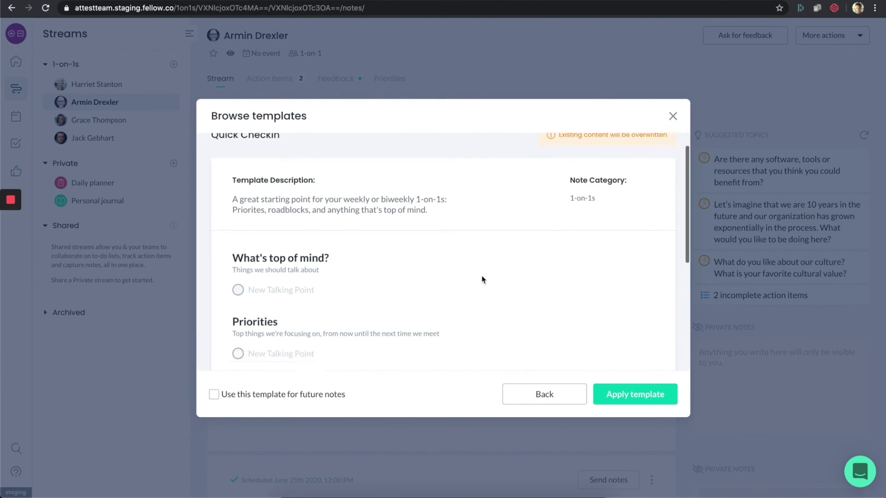
pyautogui.scroll(-5, 481, 280)
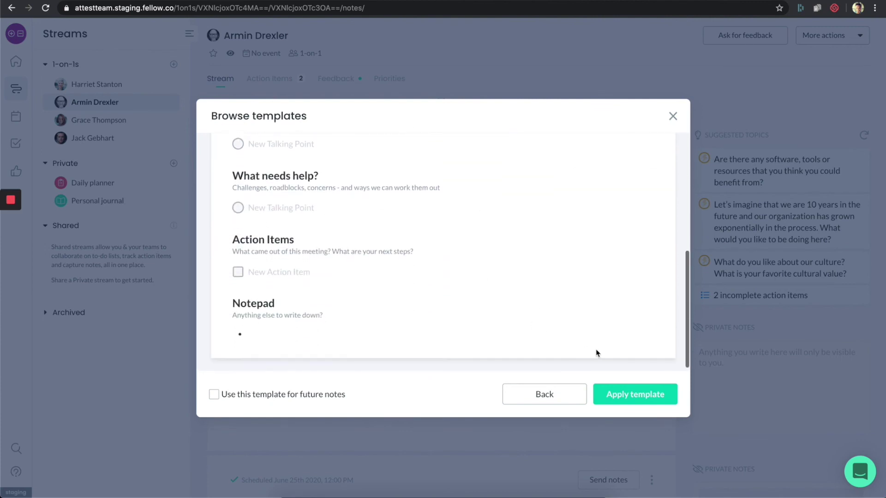
pyautogui.click(617, 395)
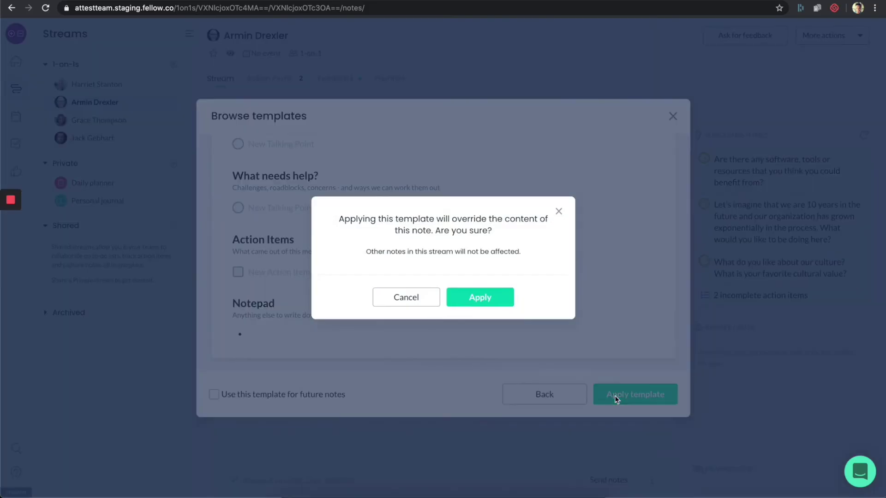
pyautogui.click(479, 296)
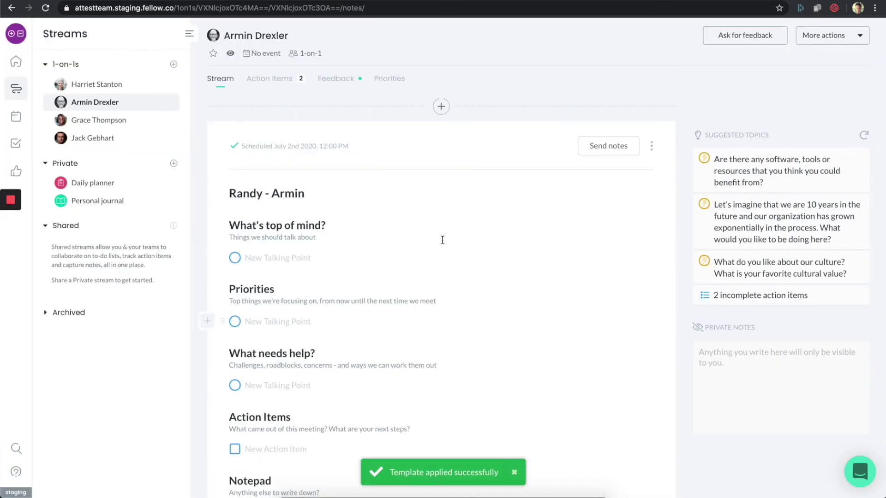
pyautogui.scroll(-2, 418, 215)
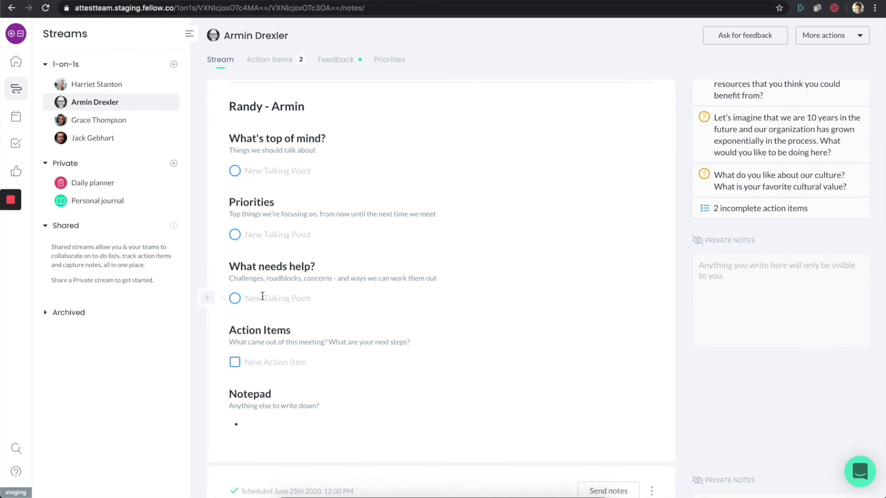
# - Delete the What needs help? heading, subtitle and talking point, adding two blank lines under Priorities
pyautogui.moveTo(241, 278); pyautogui.dragTo(230, 264)
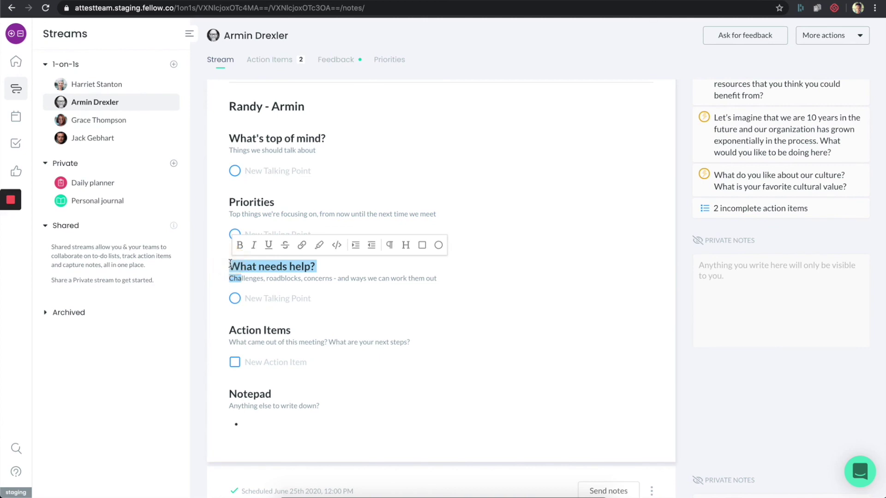
pyautogui.press('BackSpace')
pyautogui.hotkey('shift', 'Down')
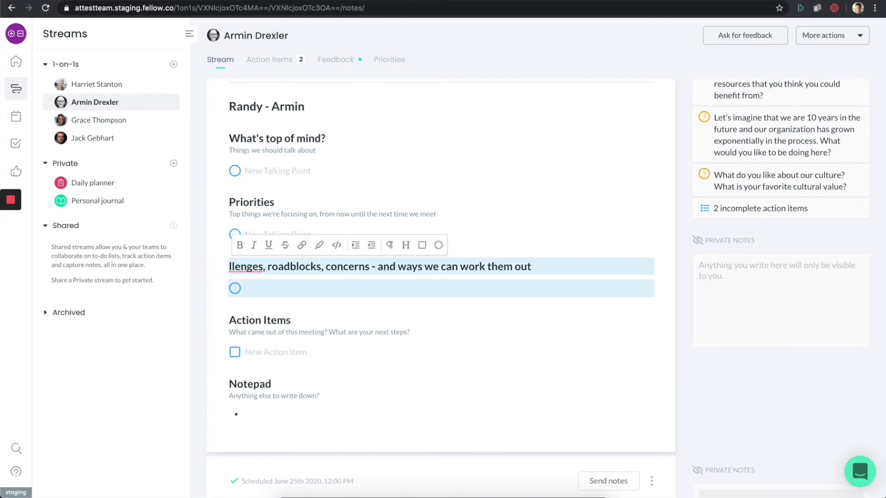
pyautogui.press('BackSpace')
pyautogui.press('Return')
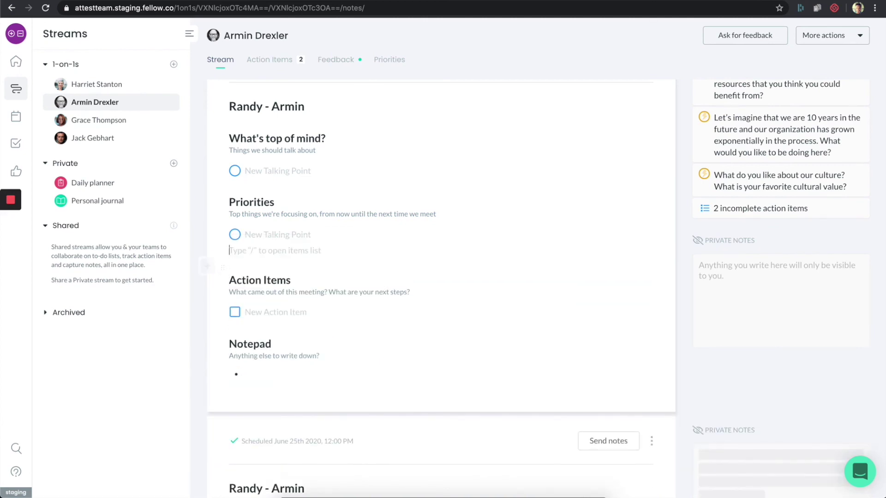
pyautogui.press('Return')
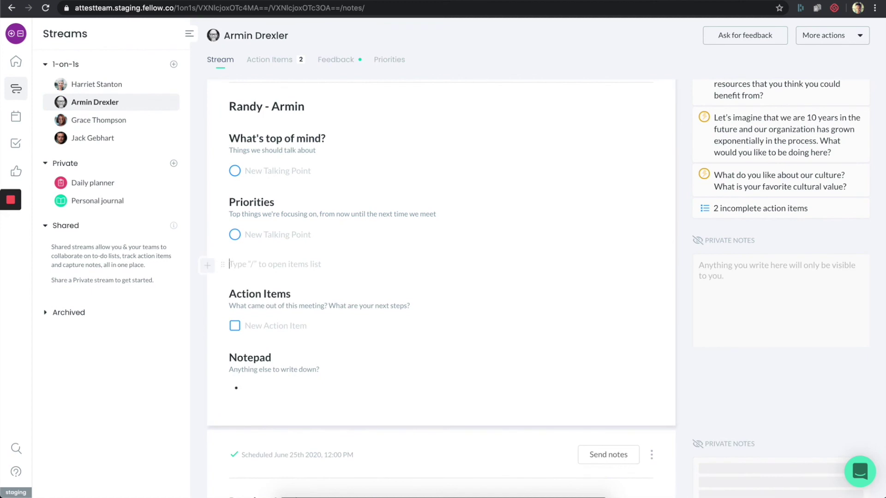
pyautogui.click(207, 268)
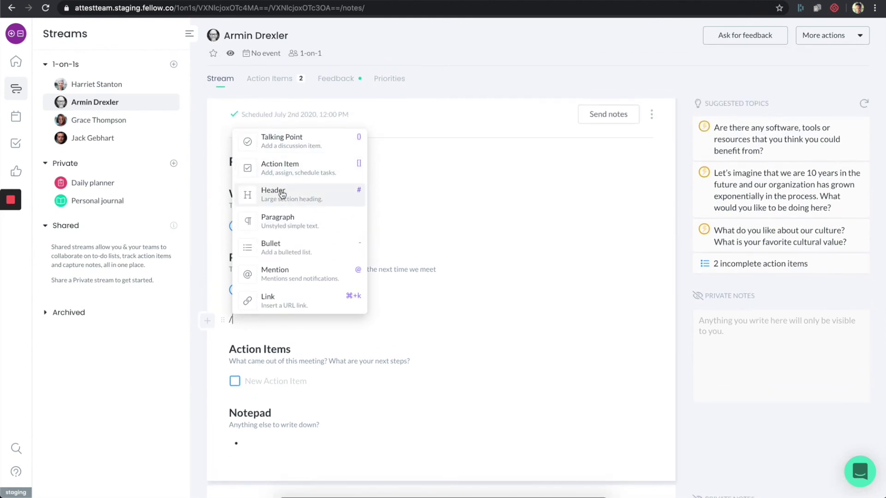
# - Insert an 'Obstacles' heading below the Priorities section
pyautogui.click(283, 193)
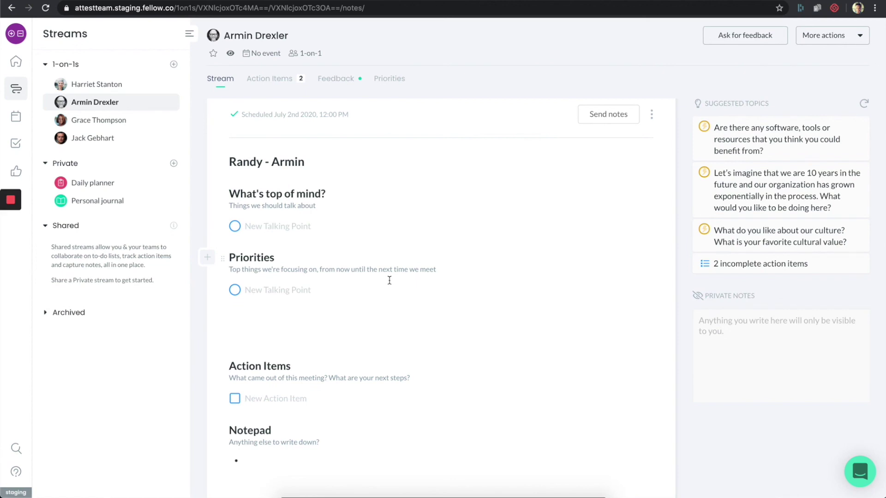
pyautogui.write('Obstacles')
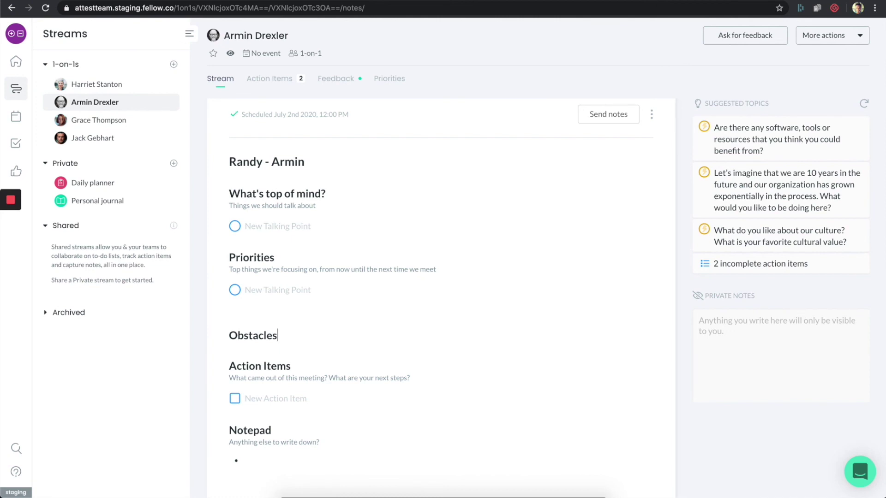
pyautogui.press('Return')
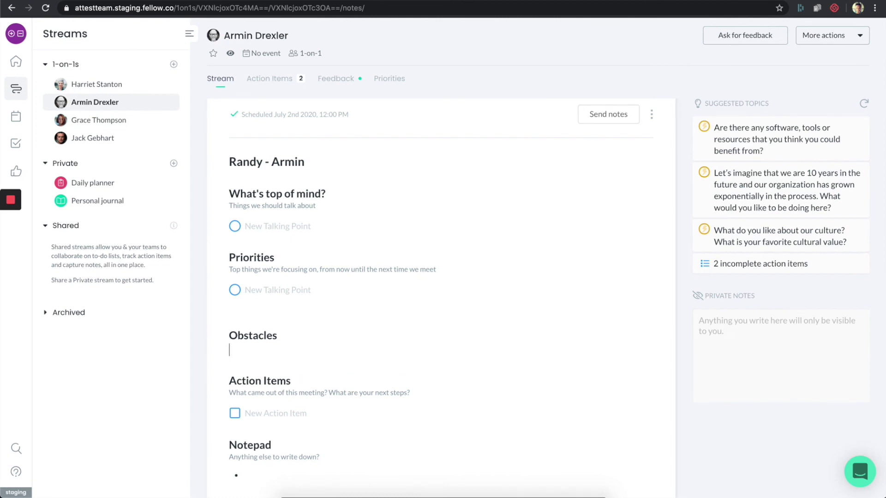
# - Add an empty talking point beneath the Obstacles heading
pyautogui.click(235, 351)
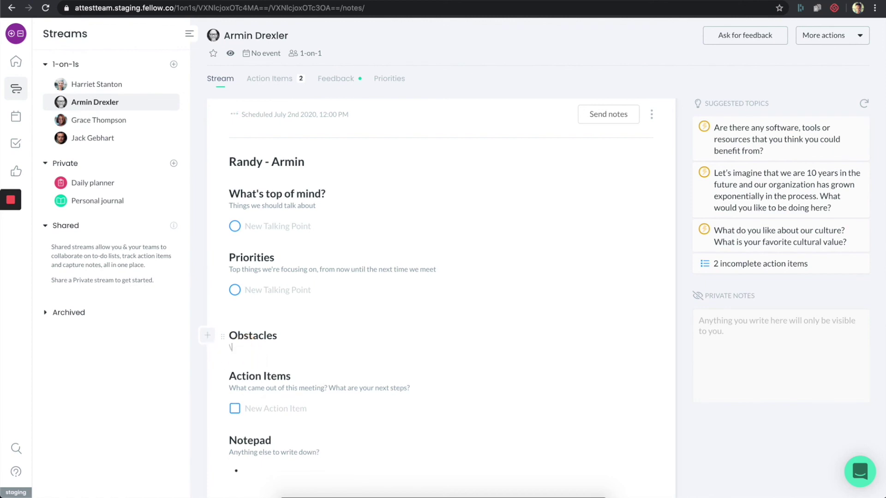
pyautogui.press('BackSpace')
pyautogui.press('Return')
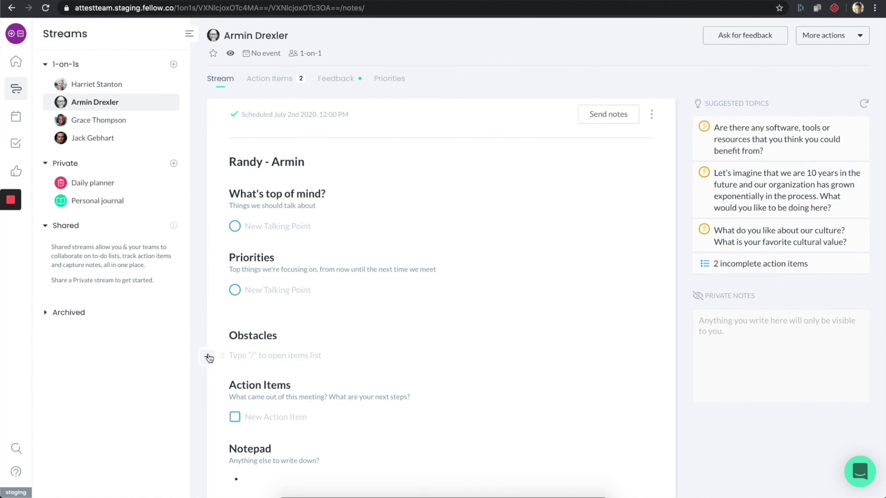
pyautogui.write('/')
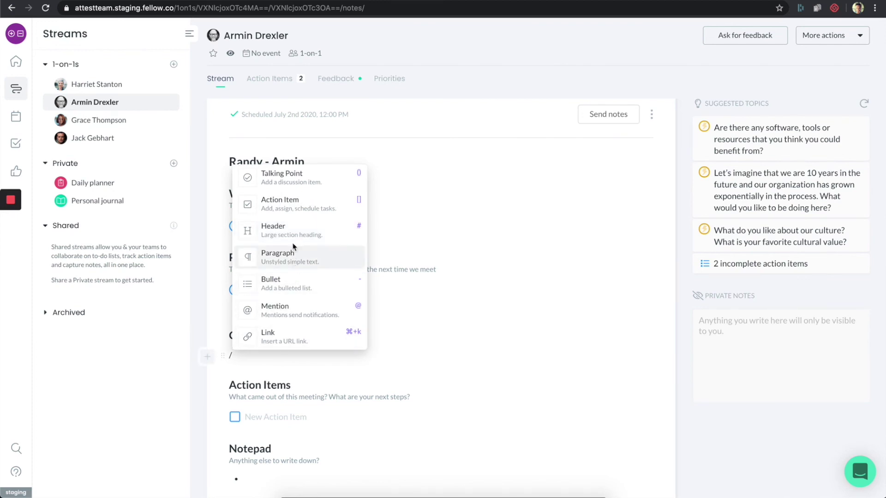
pyautogui.click(288, 191)
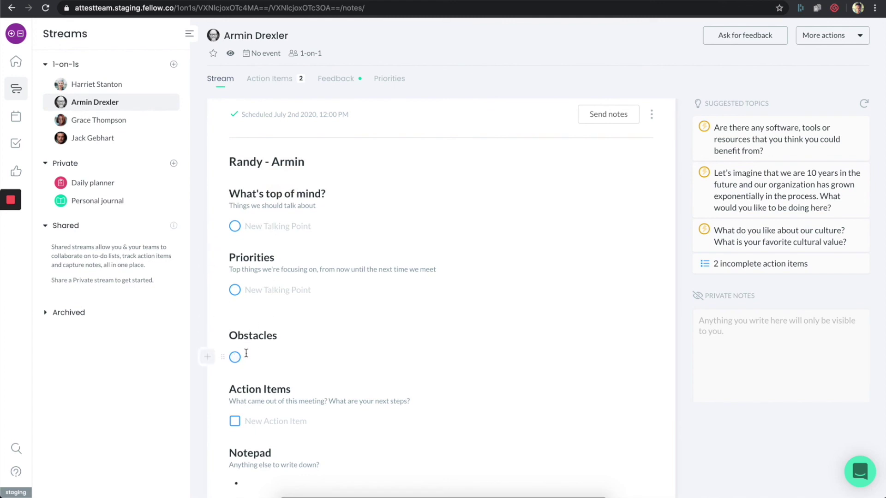
pyautogui.click(245, 302)
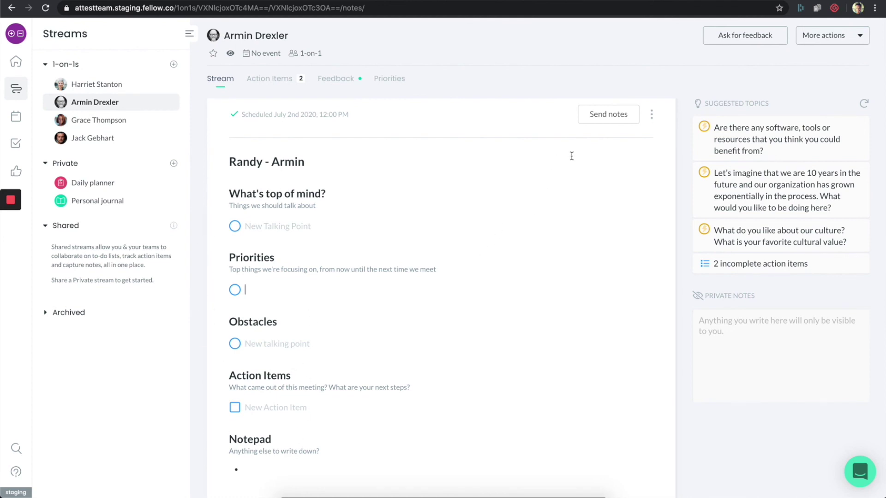
pyautogui.click(654, 116)
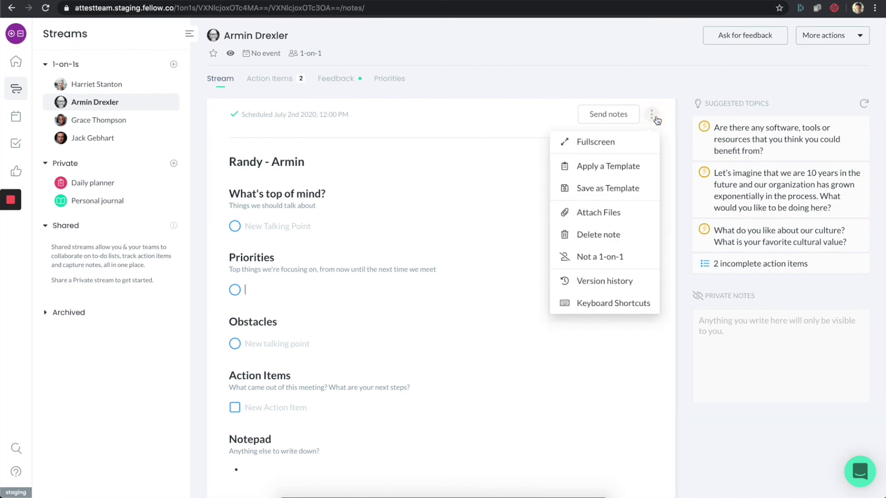
pyautogui.click(611, 193)
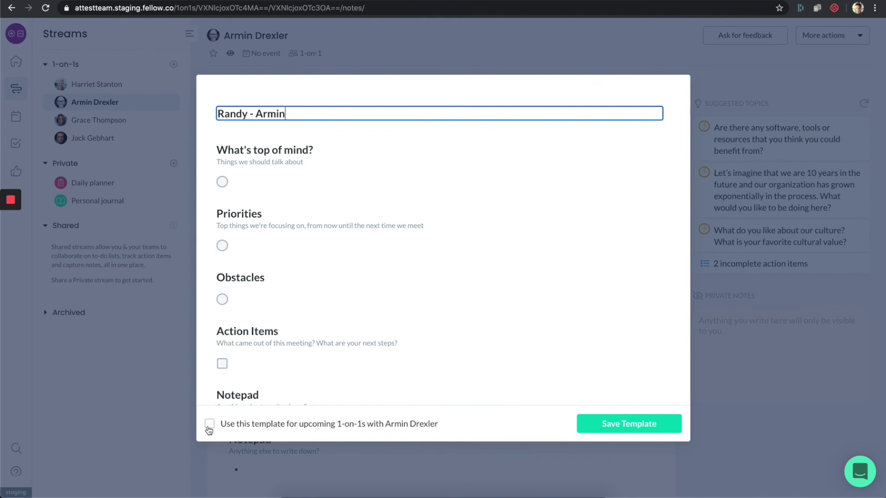
pyautogui.click(192, 406)
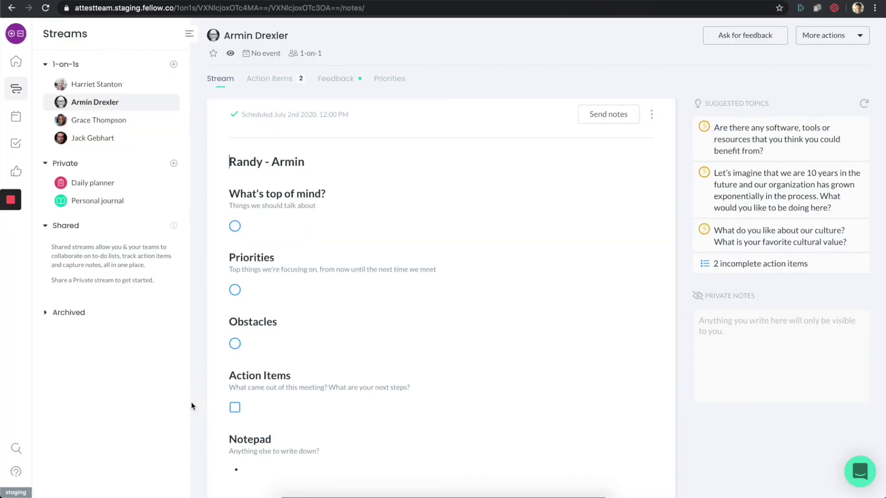